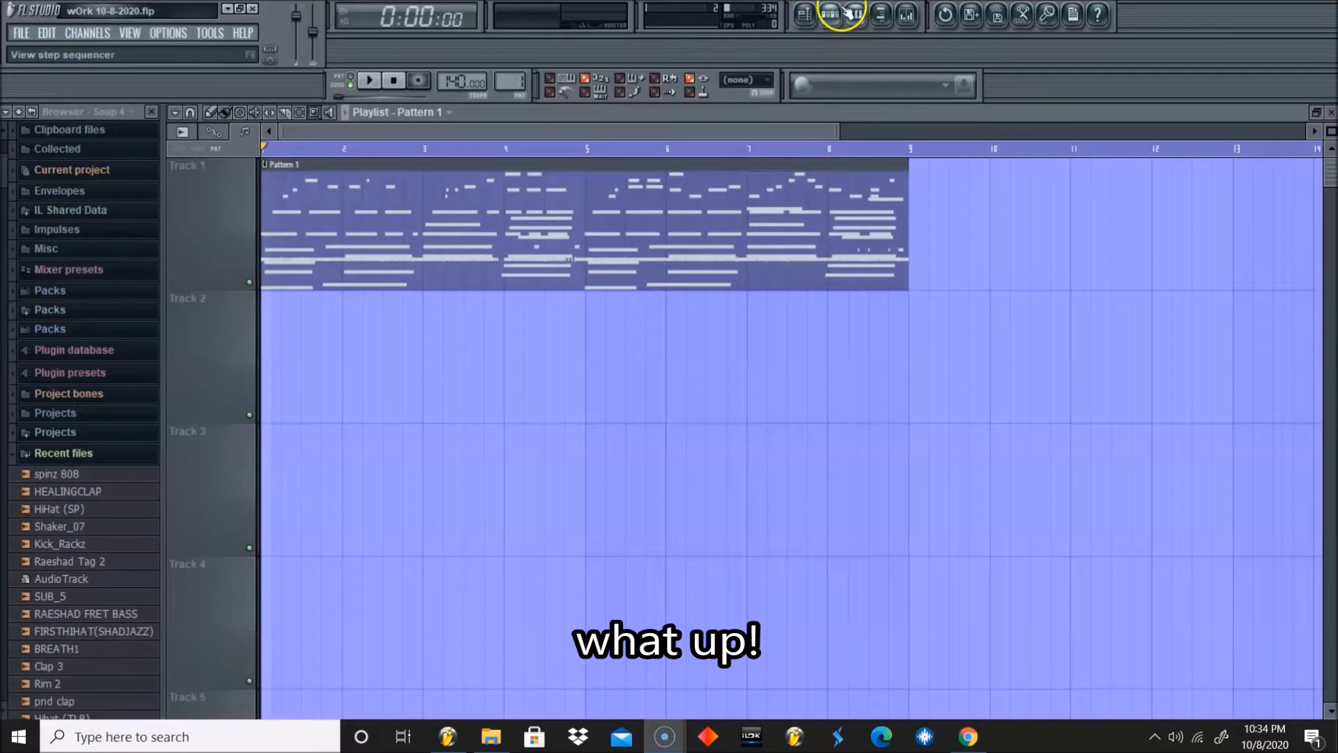
# Show the step sequencer, view the Xpand!2 notes in the piano roll, and play back Pattern 1
pyautogui.click(841, 16)
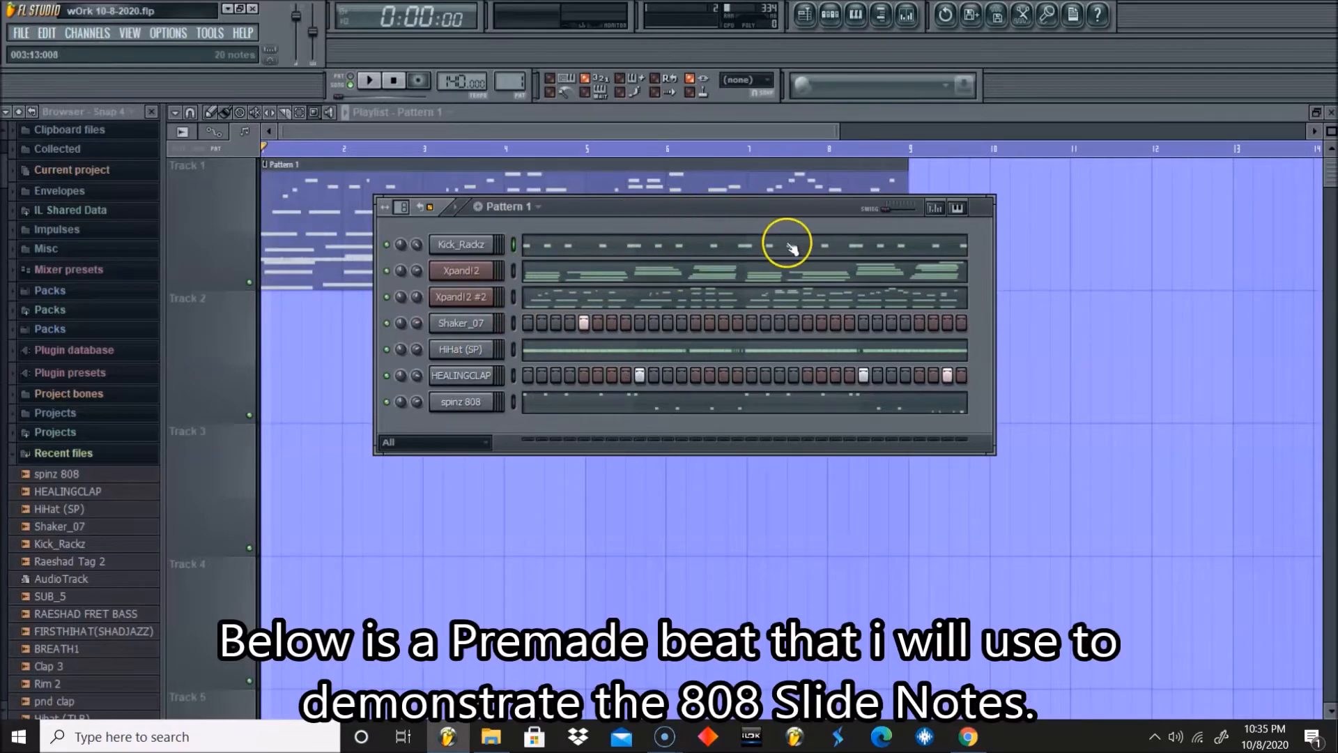
pyautogui.click(760, 270)
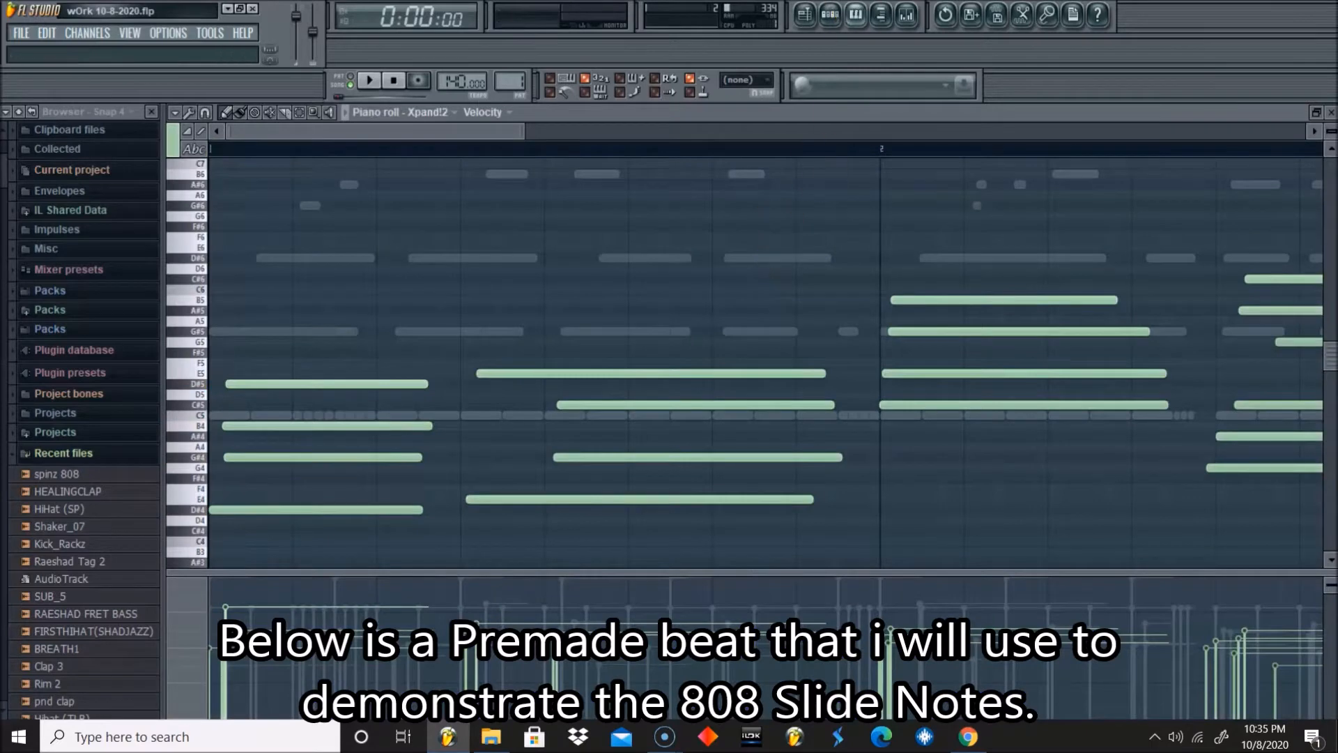
pyautogui.click(836, 14)
pyautogui.press('space')
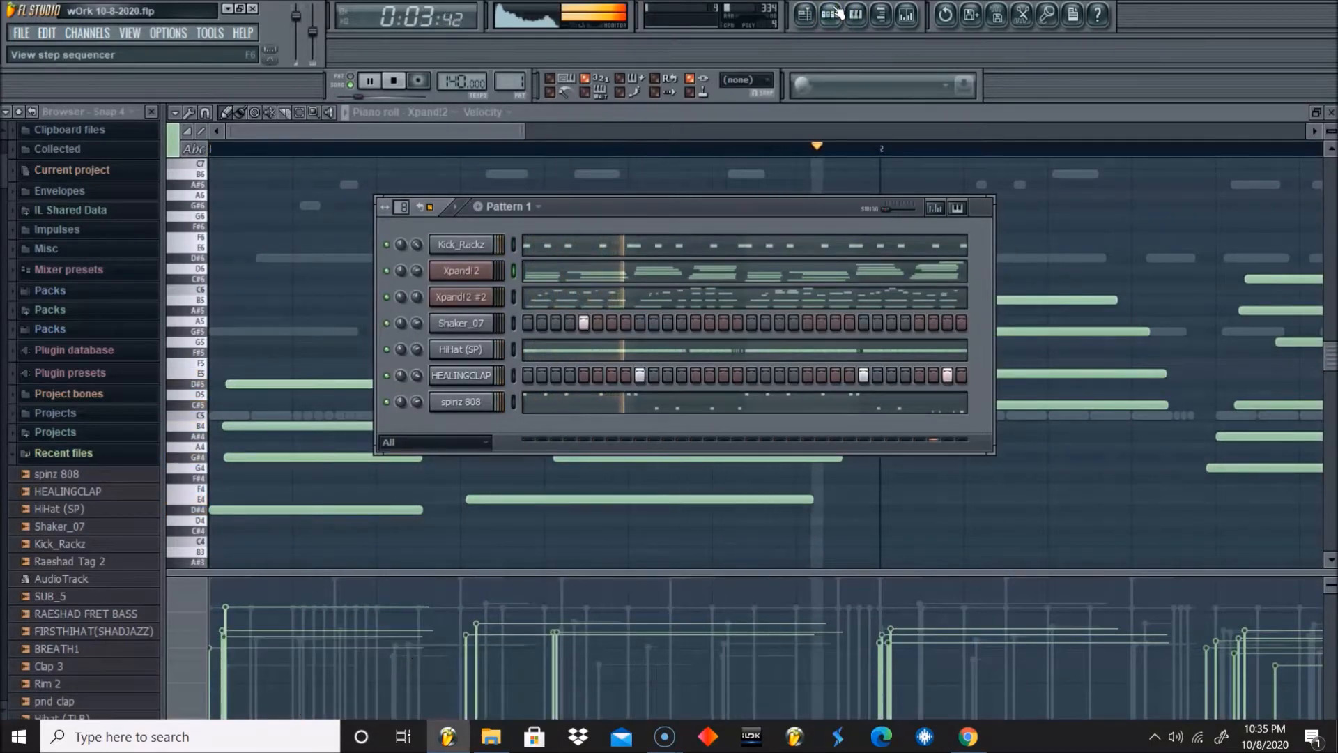
pyautogui.press('space')
# View the spinz 808 notes in the piano roll and play the pattern with the step sequencer showing
pyautogui.click(550, 410)
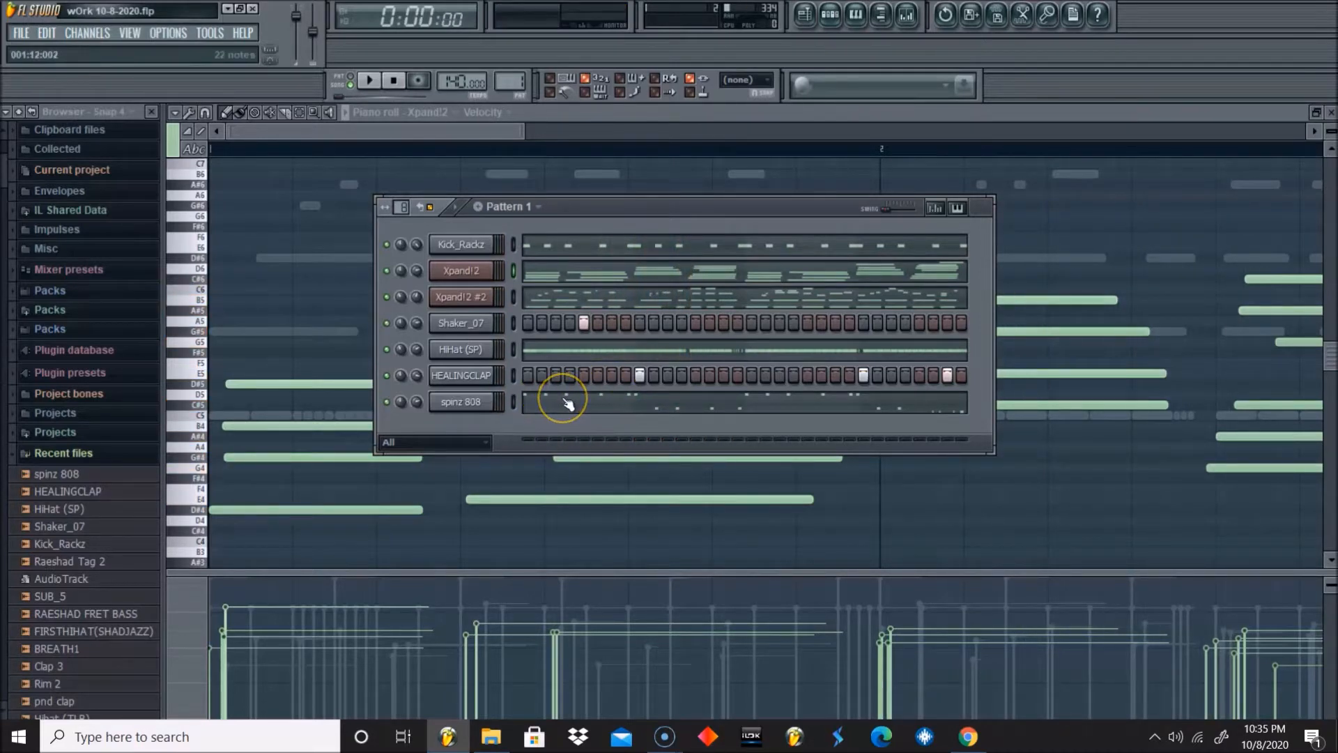
pyautogui.click(568, 404)
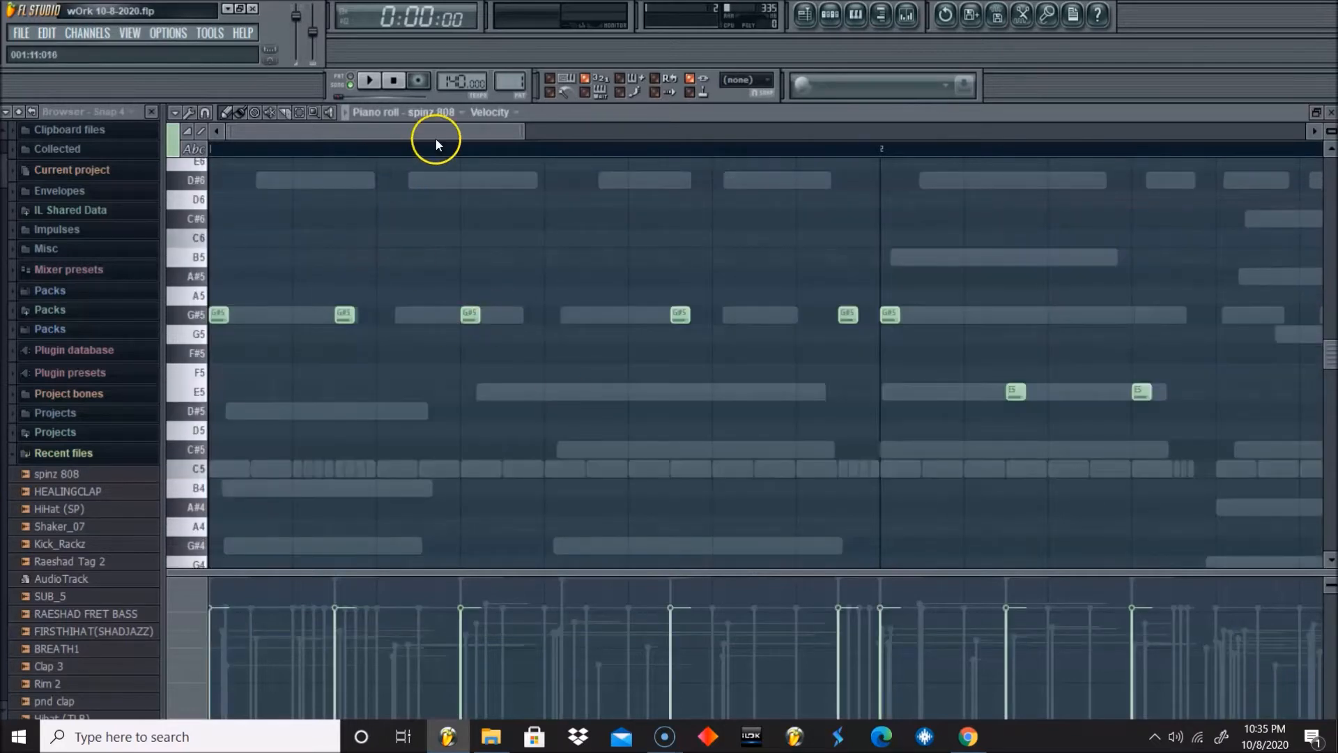
pyautogui.click(830, 14)
pyautogui.press('space')
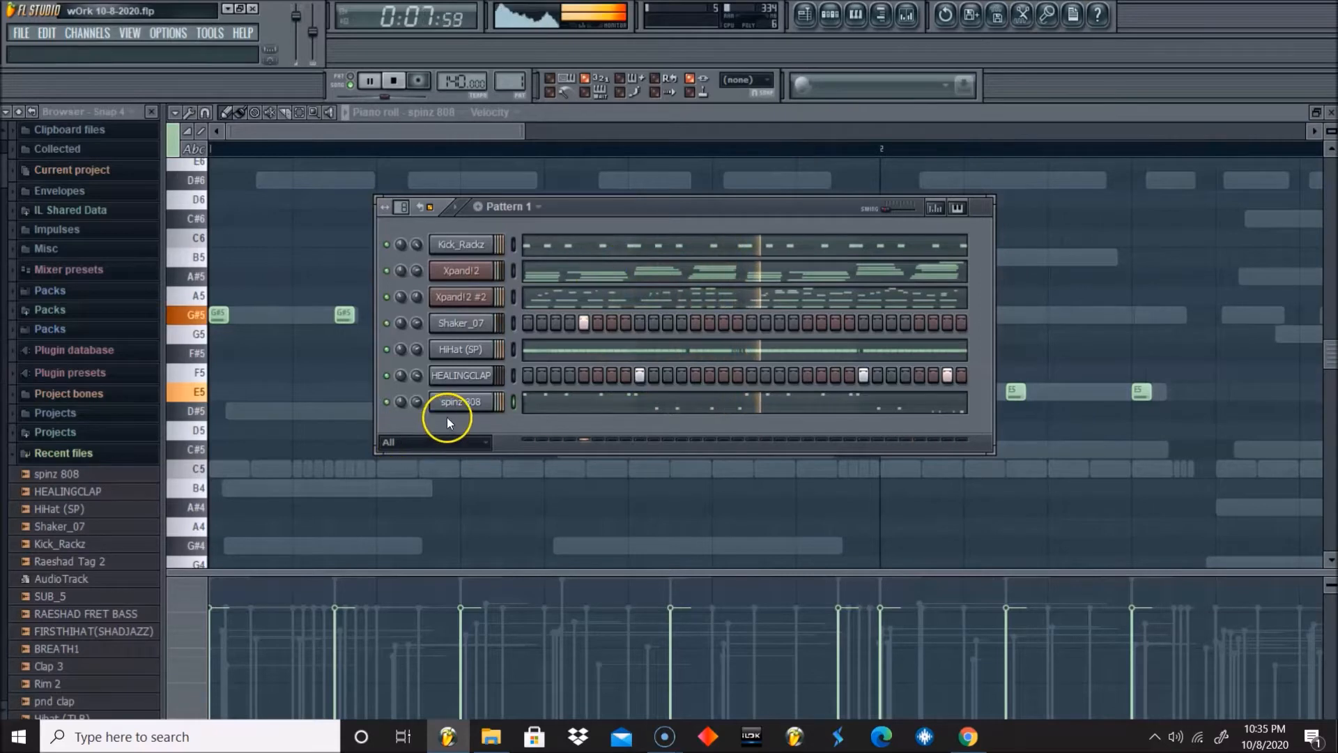
# In the spinz 808 channel's miscellaneous settings, enable Cut itself and Mono polyphony, and stop playback
pyautogui.click(460, 402)
pyautogui.click(1089, 280)
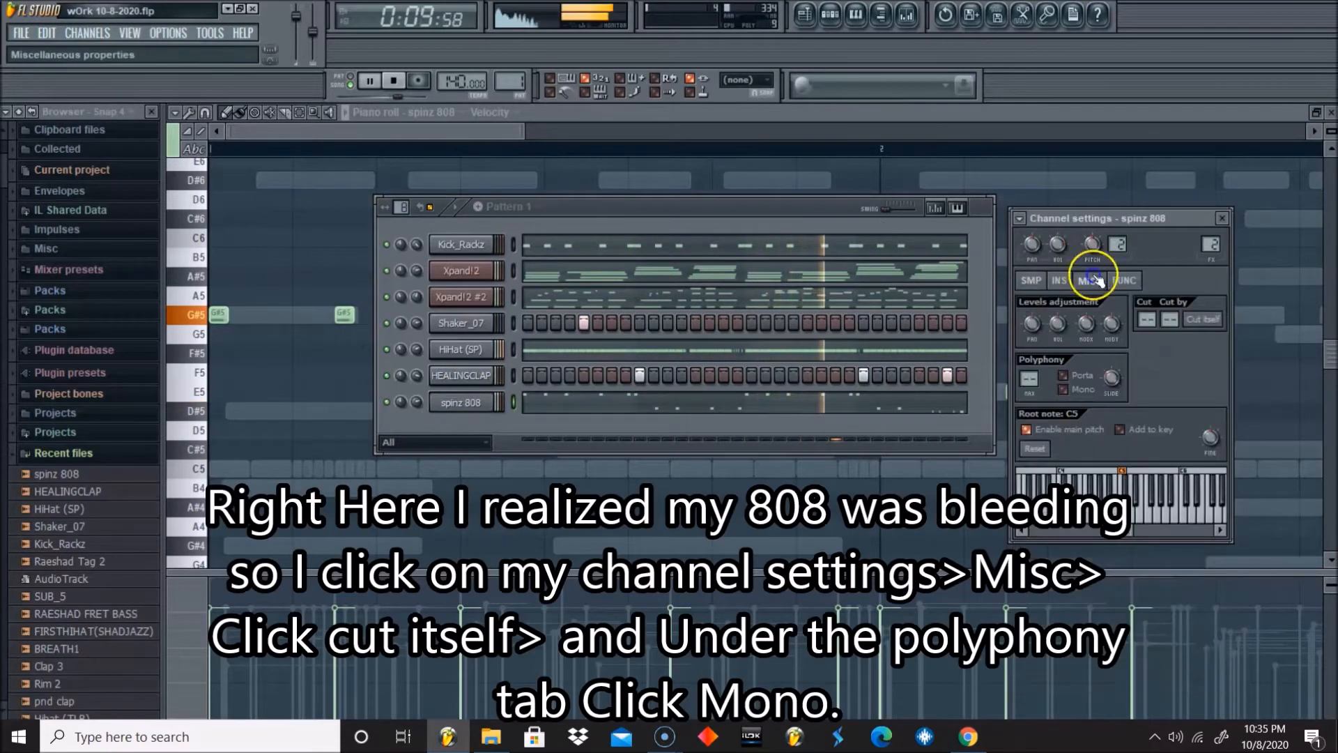
pyautogui.click(1197, 319)
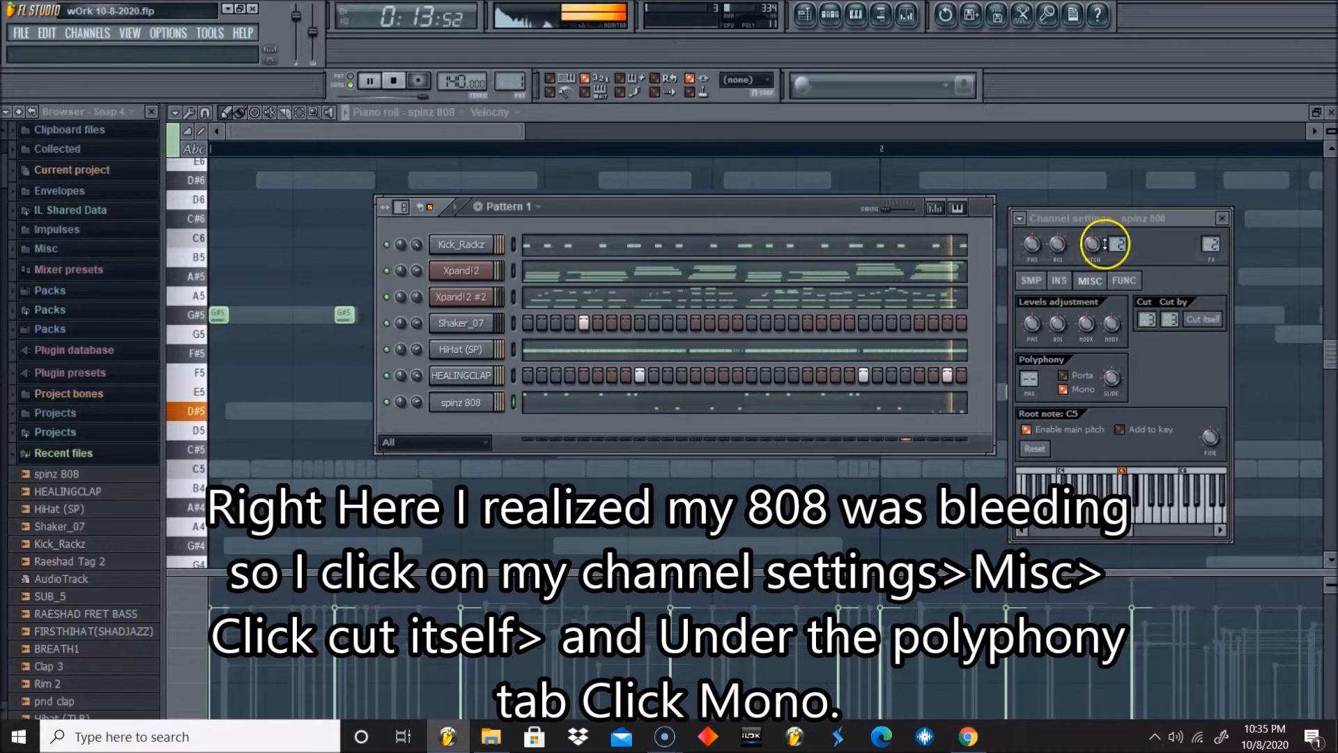
pyautogui.click(1221, 219)
pyautogui.press('space')
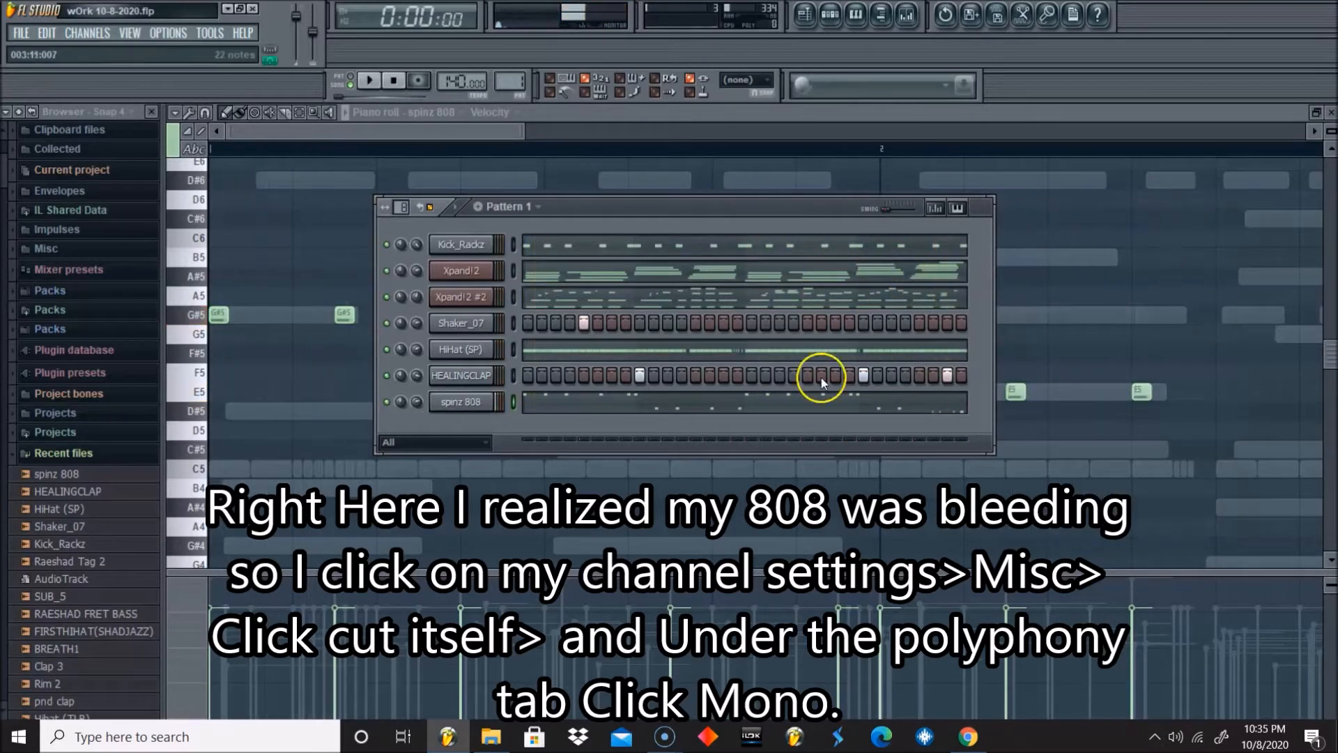
# Open the spinz 808 piano roll with more than two bars in view and play the pattern
pyautogui.rightClick(594, 402)
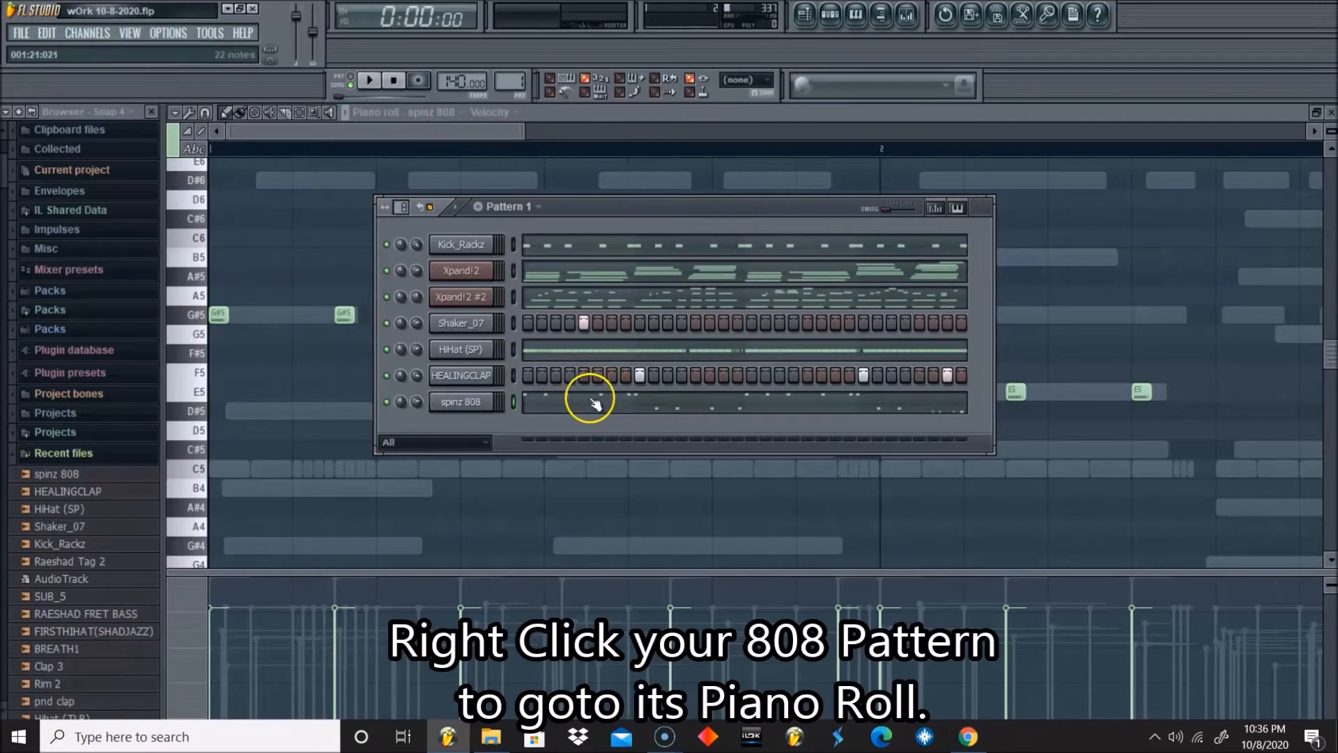
pyautogui.click(555, 400)
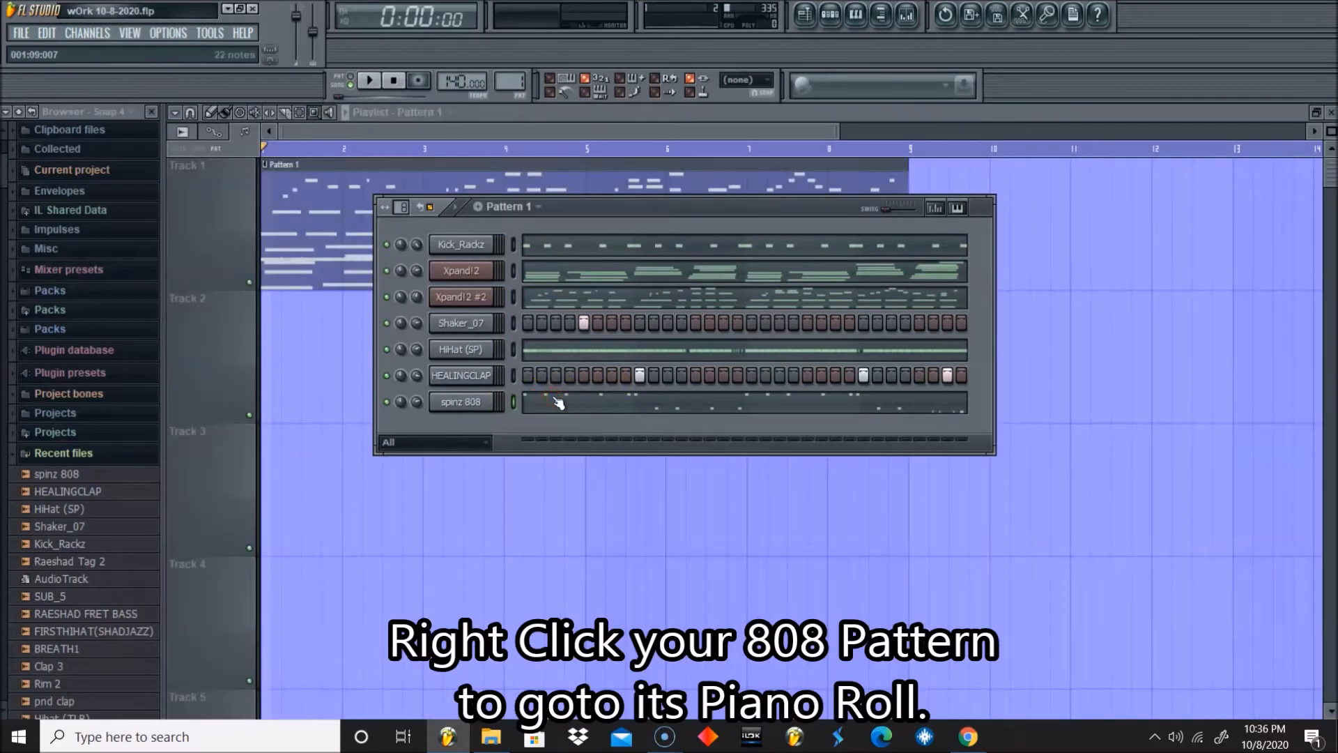
pyautogui.rightClick(555, 400)
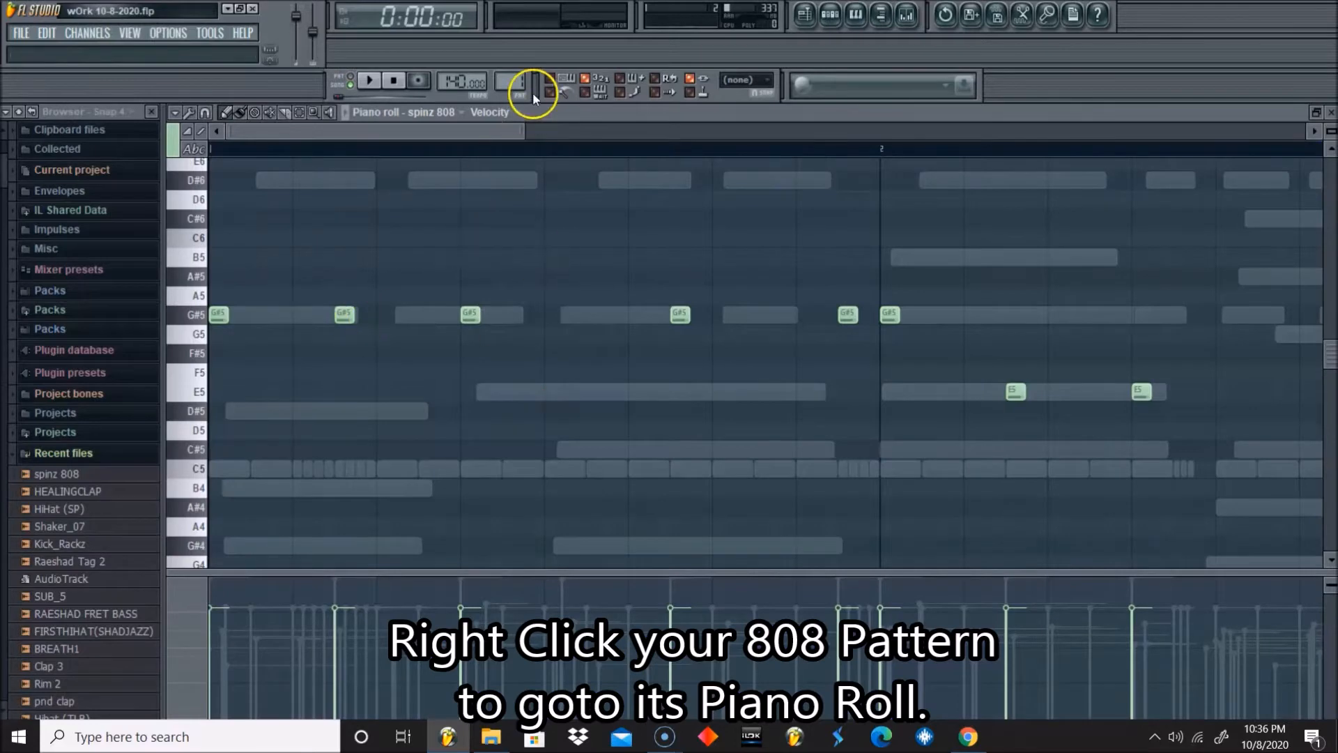
pyautogui.moveTo(524, 124); pyautogui.dragTo(653, 124)
pyautogui.press('space')
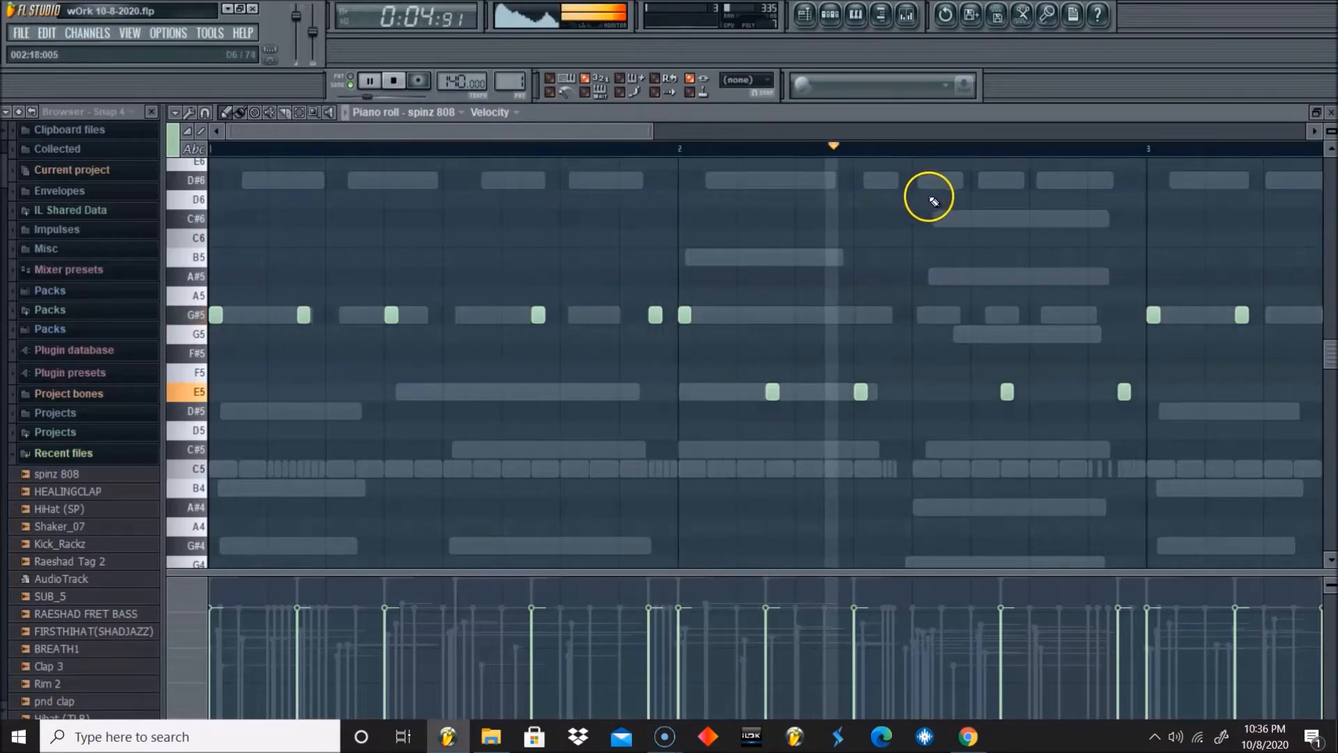
pyautogui.press('space')
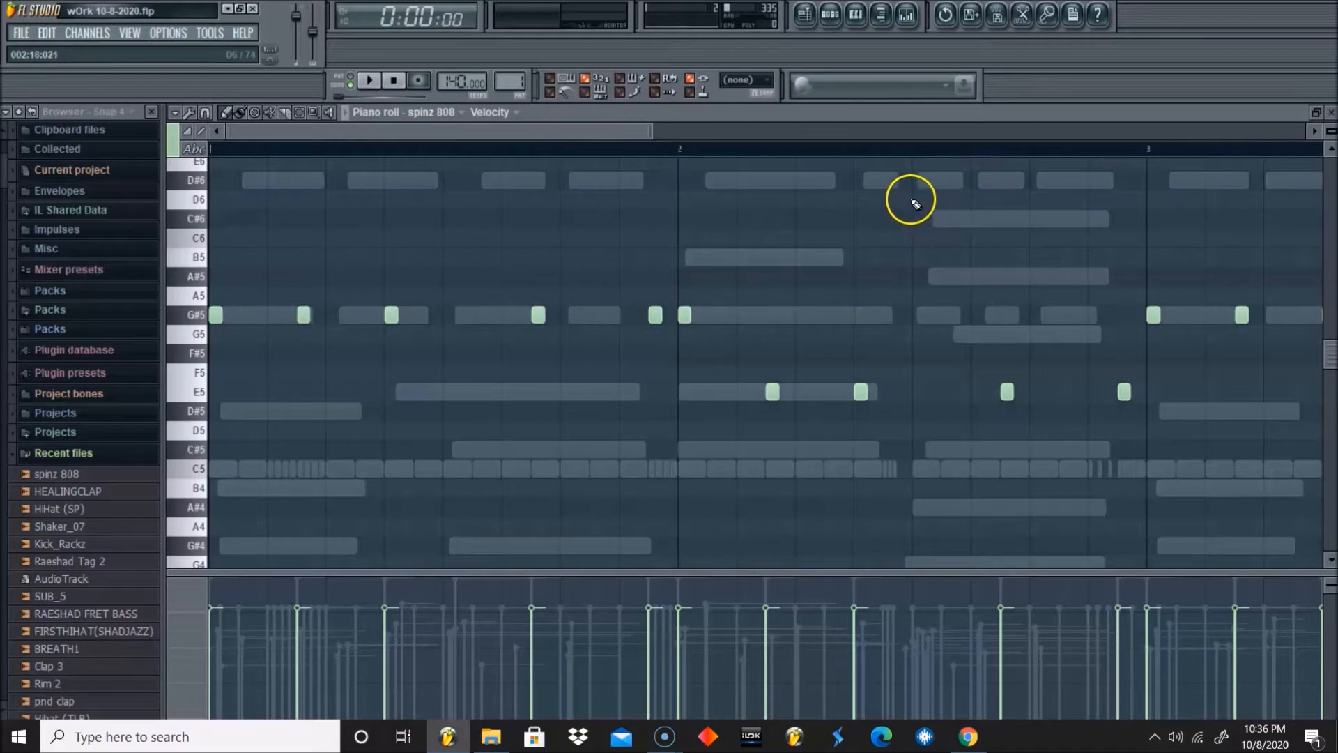
# Add a short note at C#6 in bar 1, starting at 1:17:000
pyautogui.click(916, 201)
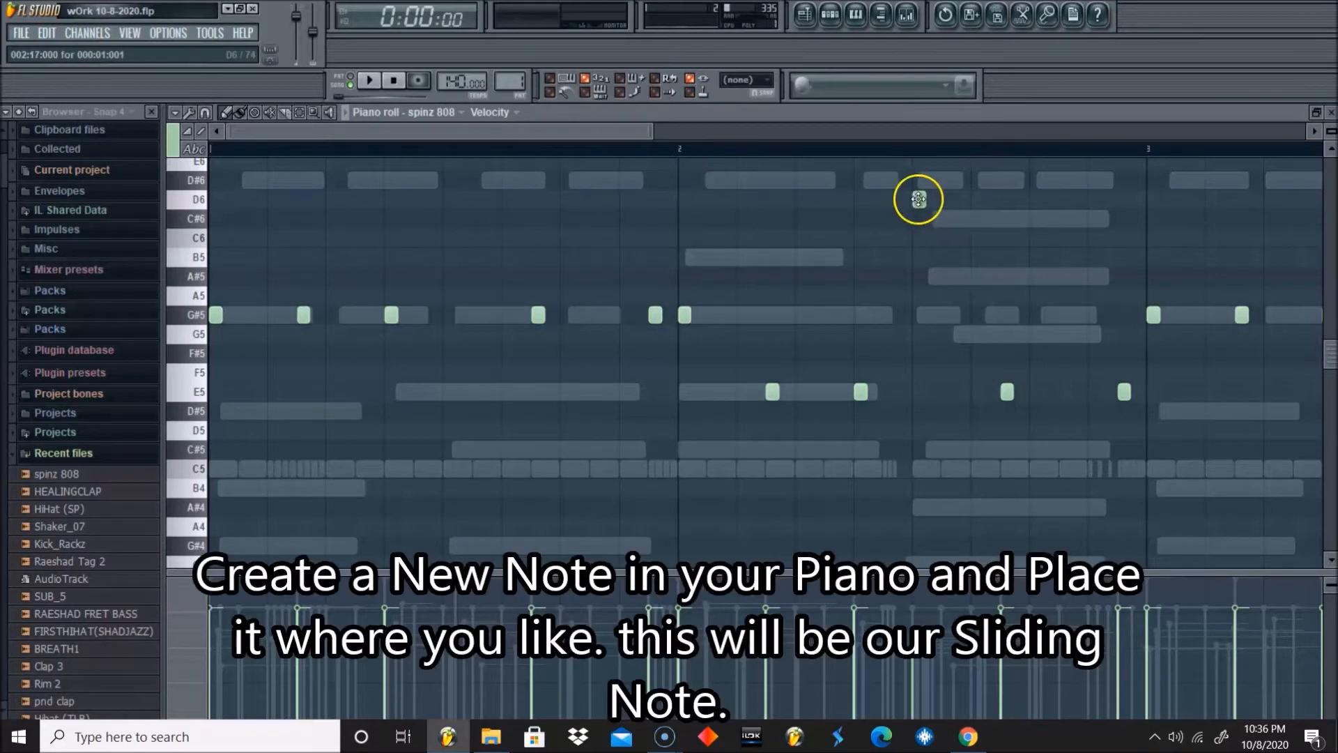
pyautogui.moveTo(918, 200); pyautogui.dragTo(509, 212)
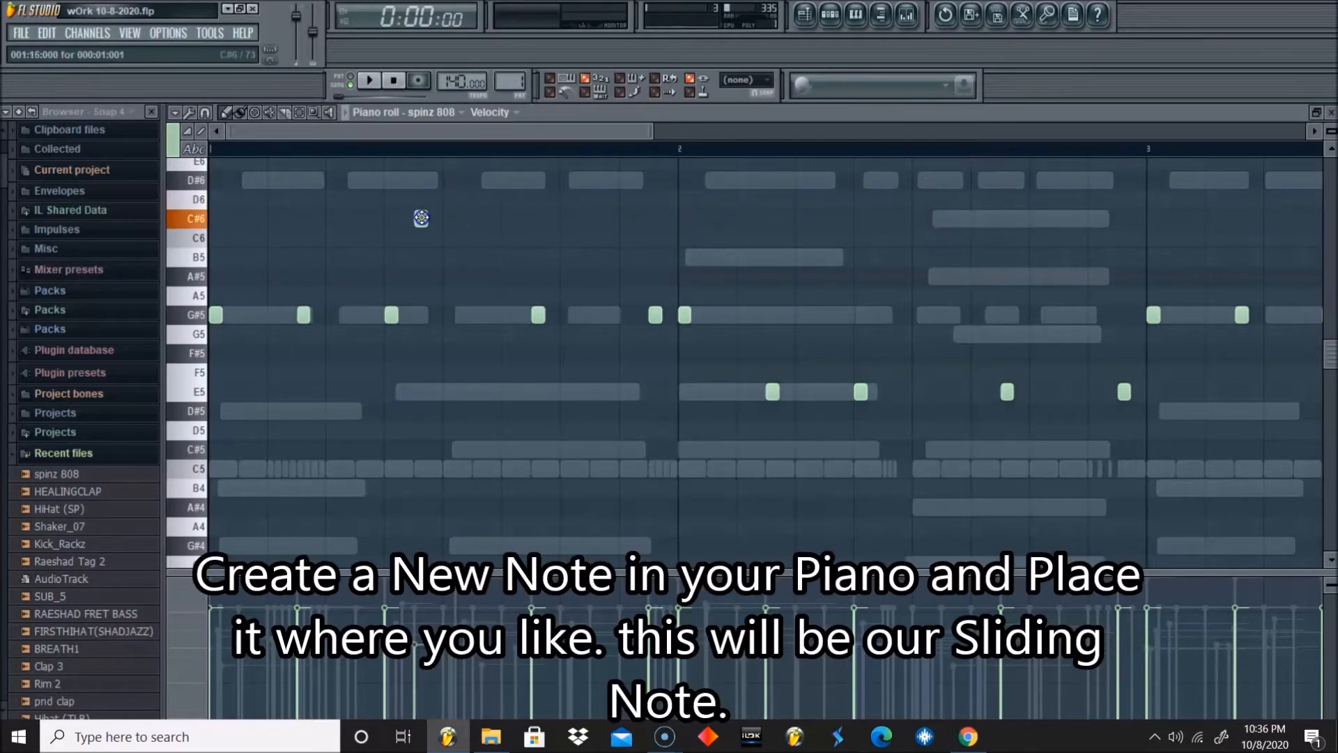
pyautogui.moveTo(410, 217); pyautogui.dragTo(450, 214)
pyautogui.rightClick(453, 218)
pyautogui.click(444, 222)
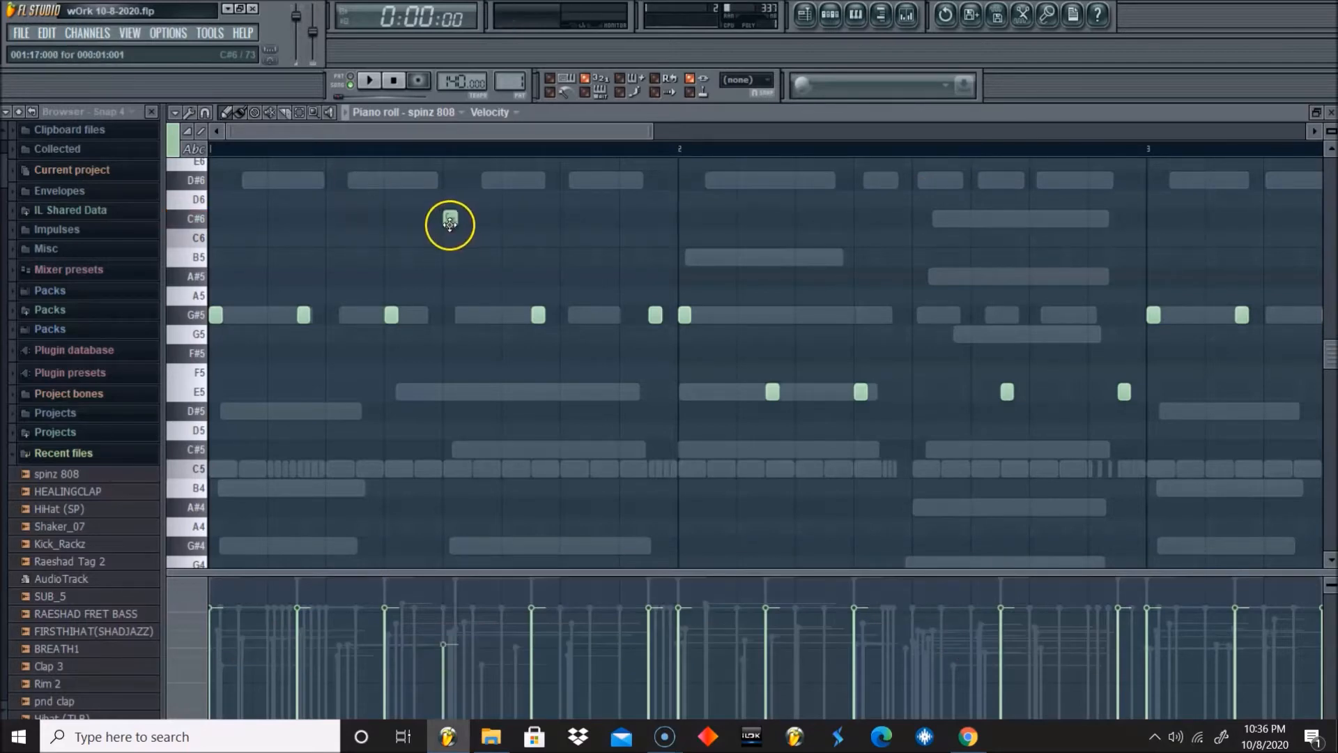
# Turn the new C#6 note into a slide note through its note properties and play the pattern
pyautogui.doubleClick(449, 222)
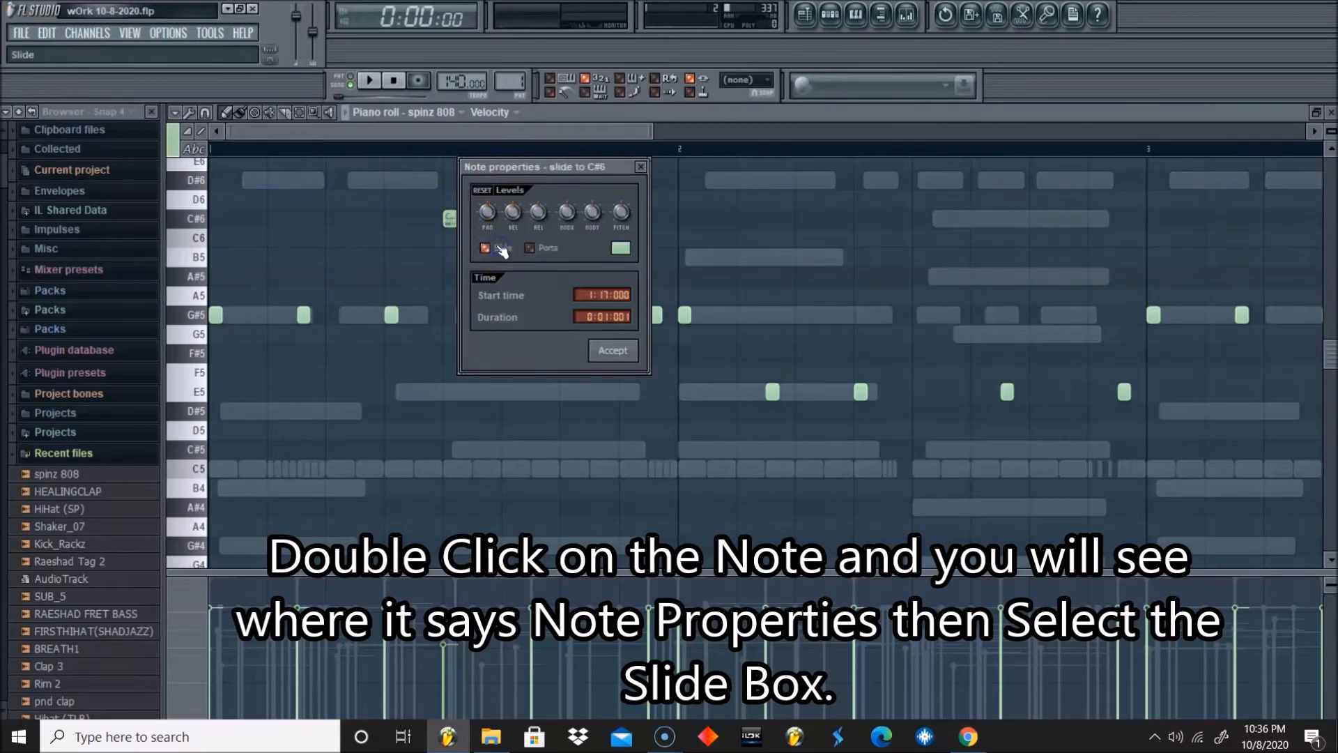
pyautogui.click(605, 352)
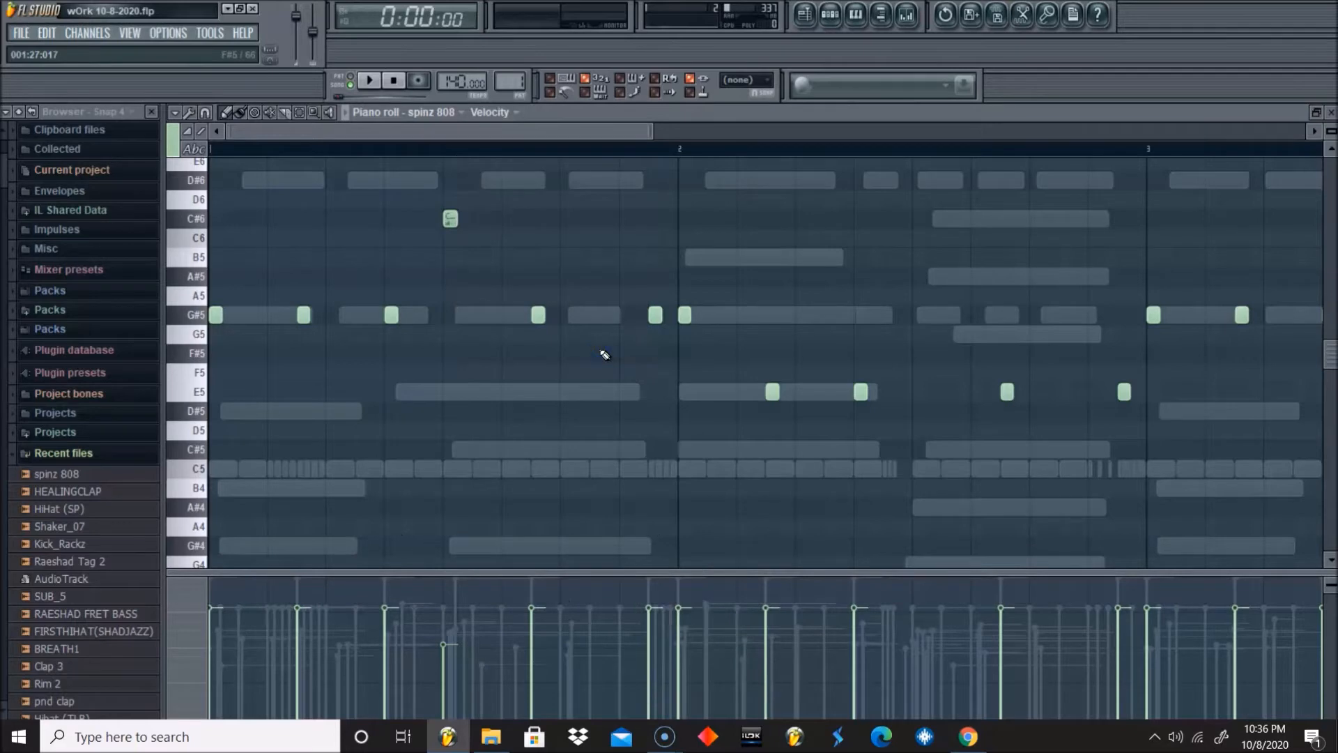
pyautogui.press('space')
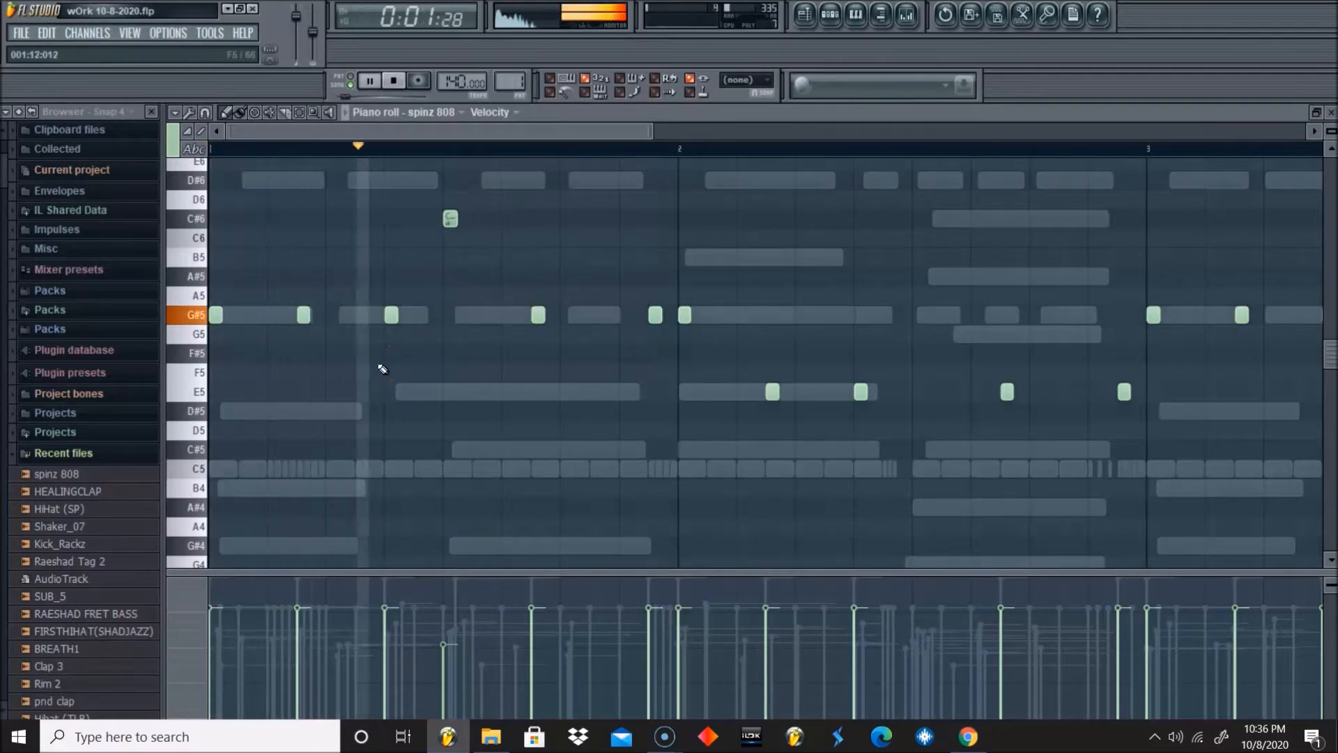
pyautogui.press('space')
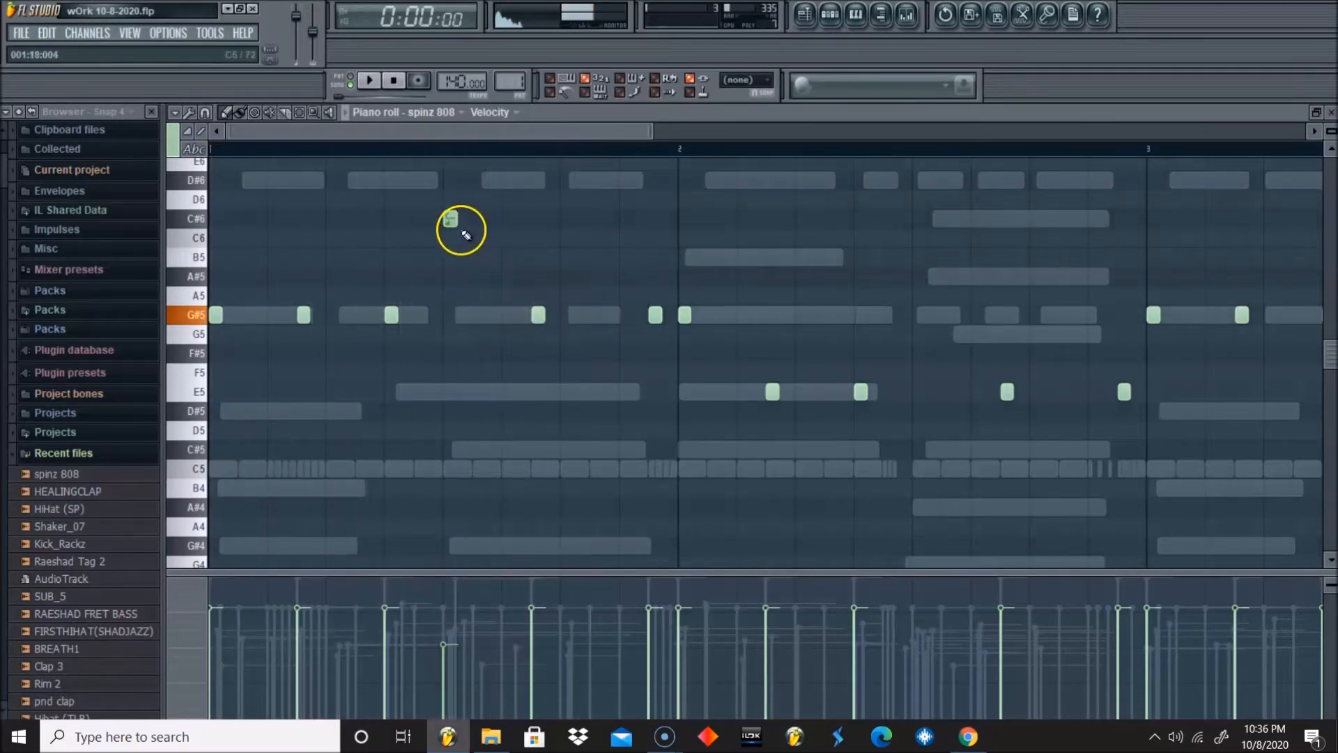
# Raise the slide note to D#6, lengthen it to 0:03:001, and play the pattern
pyautogui.moveTo(451, 220); pyautogui.dragTo(452, 178)
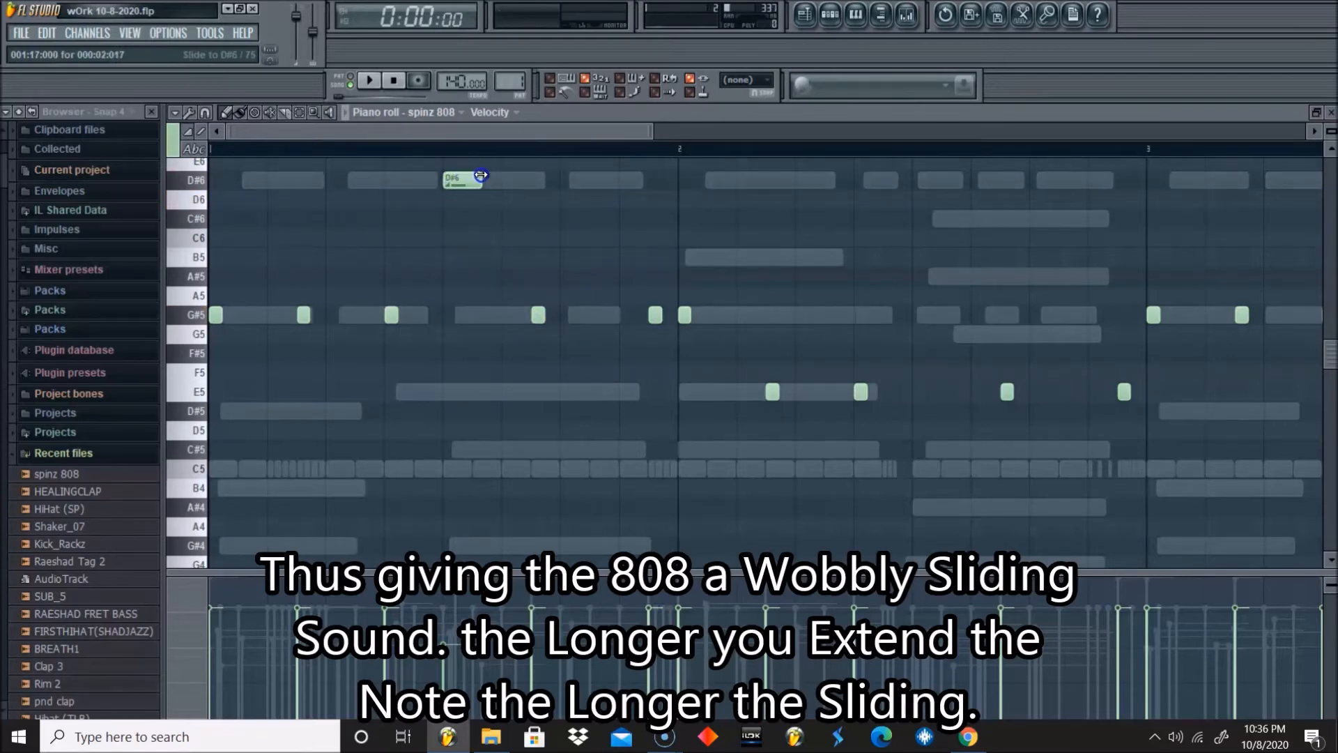
pyautogui.scroll(3, 470, 186)
pyautogui.click(452, 288)
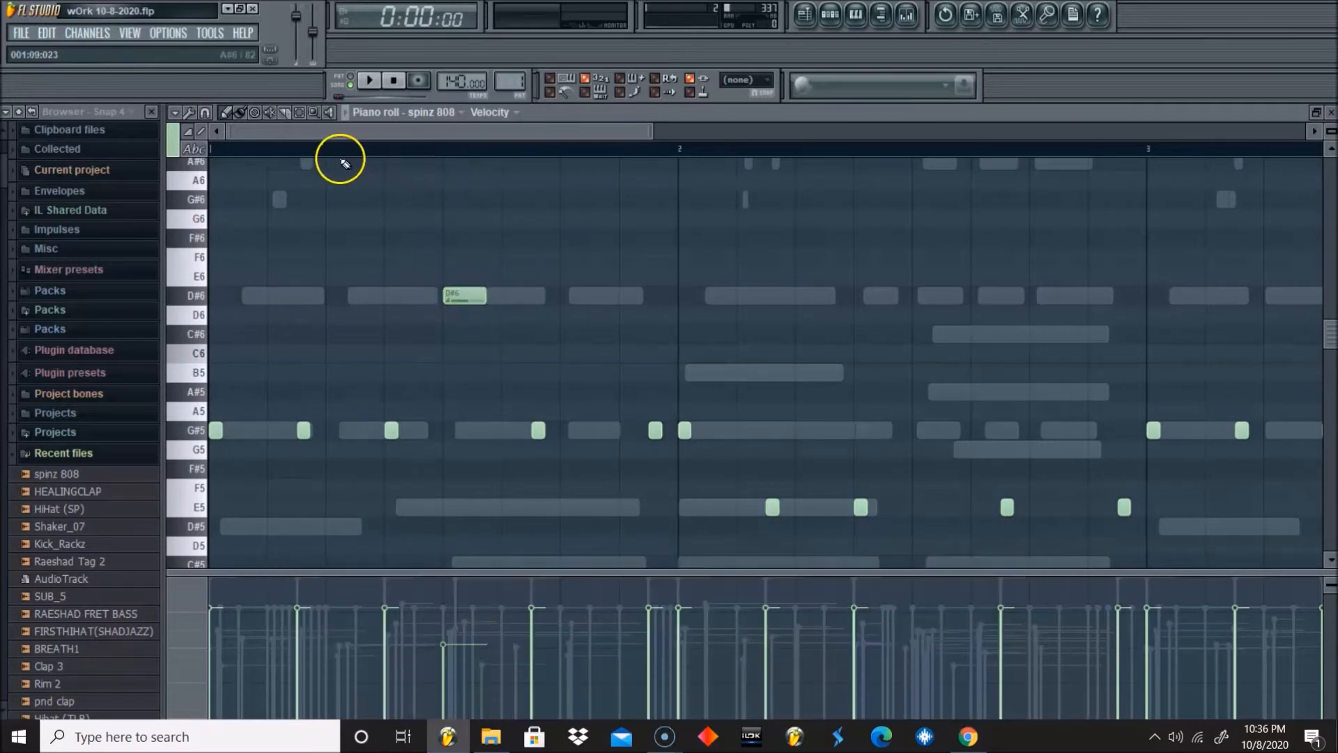
pyautogui.press('space')
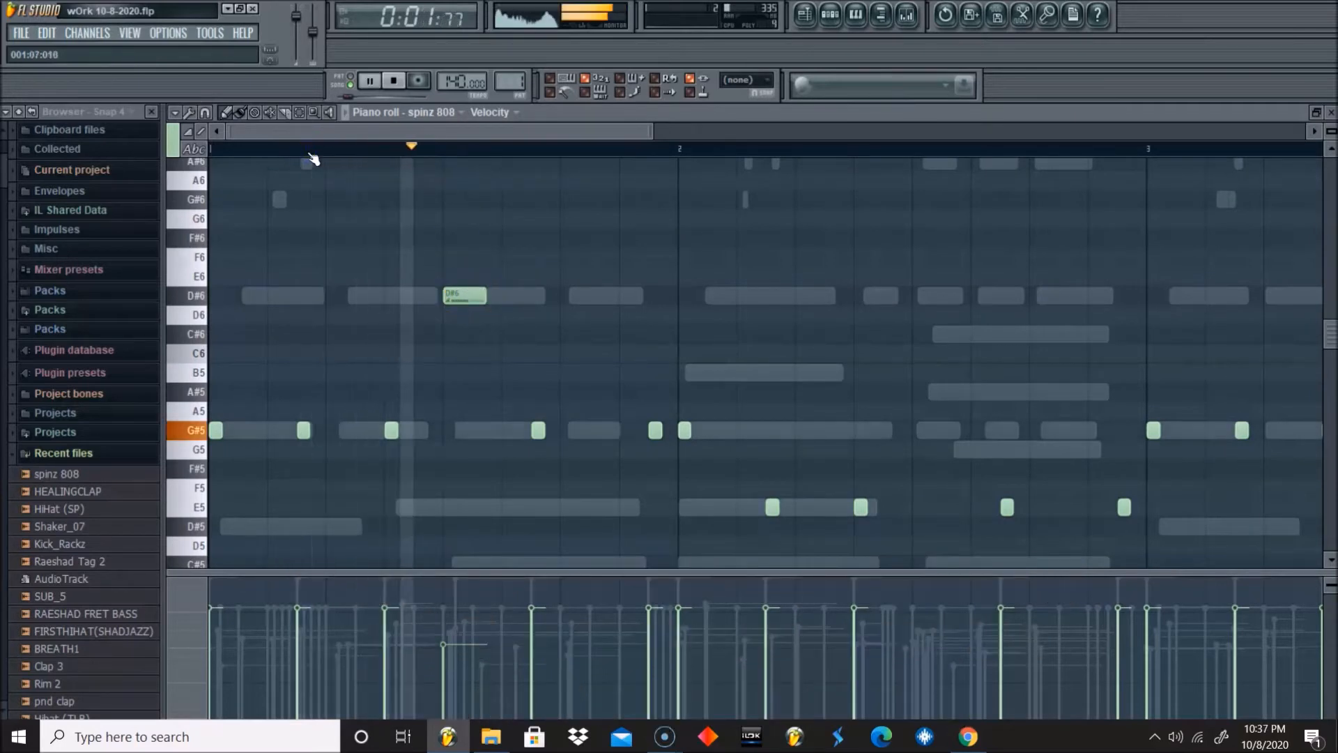
# Raise the bar 1 slide note to C7, keeping its start time, and play the pattern
pyautogui.moveTo(453, 291); pyautogui.dragTo(464, 183)
pyautogui.press('space')
pyautogui.scroll(5, 463, 183)
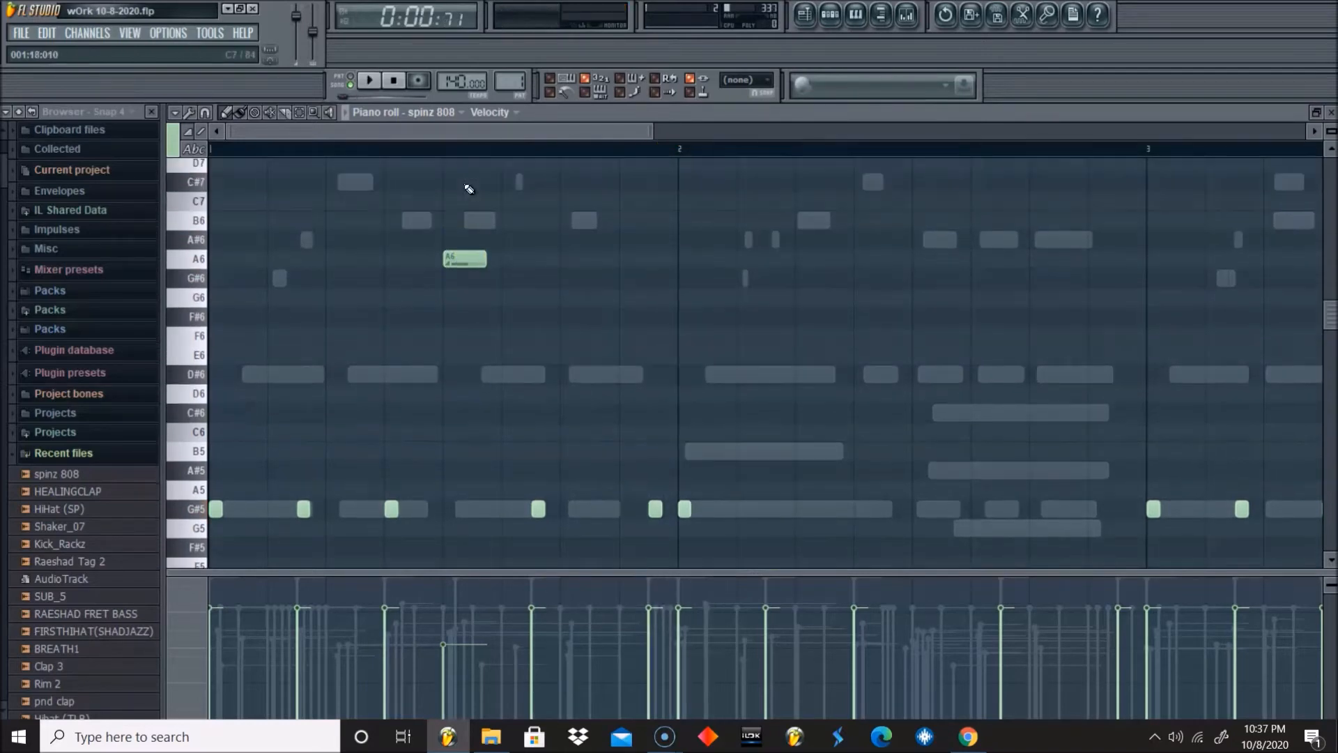
pyautogui.moveTo(464, 465); pyautogui.dragTo(464, 409)
pyautogui.press('space')
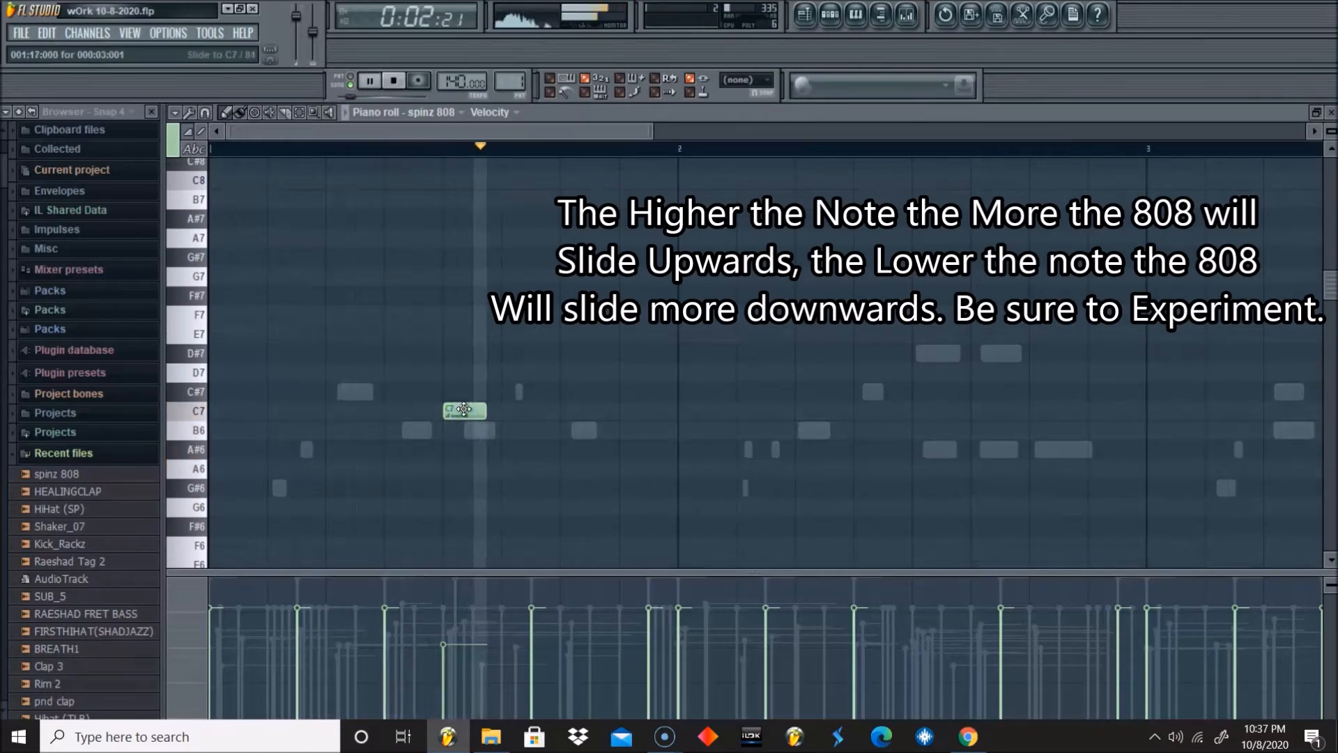
pyautogui.press('space')
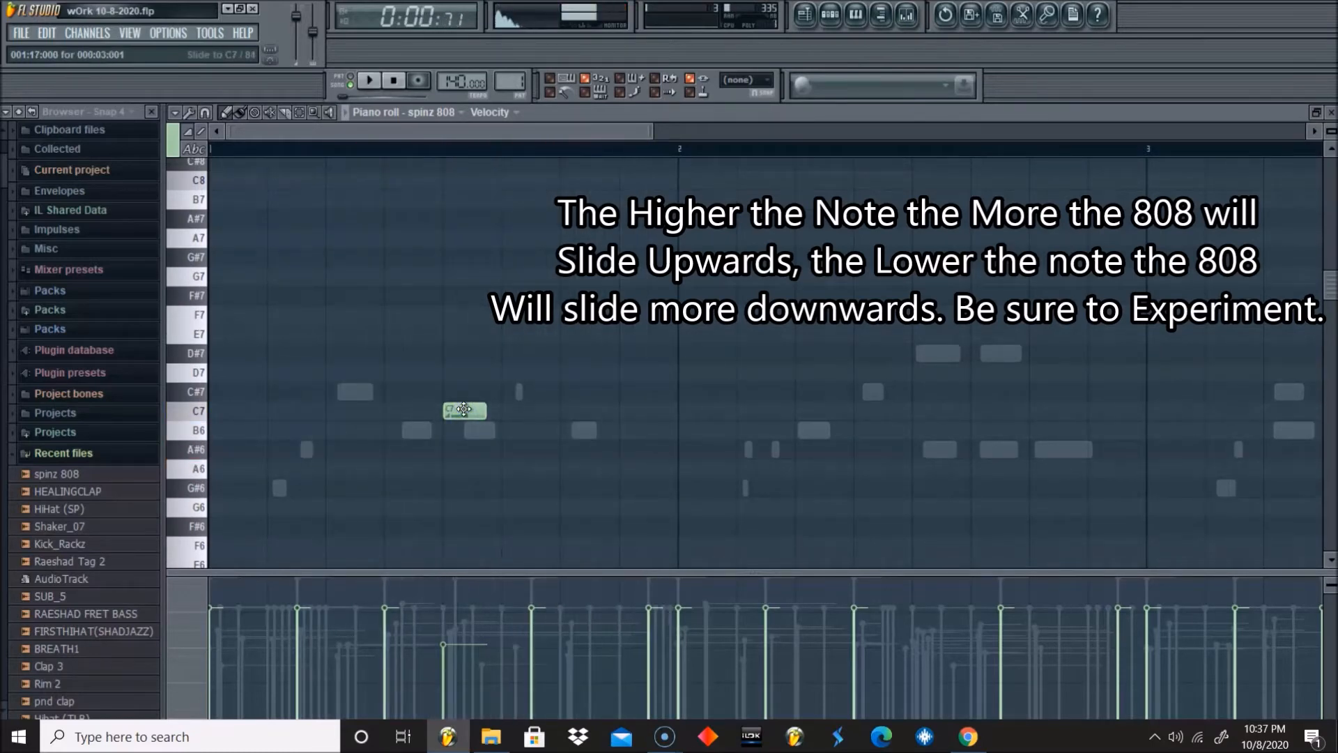
# Add a second slide note at C7 with the same length at the start of bar 2 and play the pattern
pyautogui.scroll(-1, 696, 358)
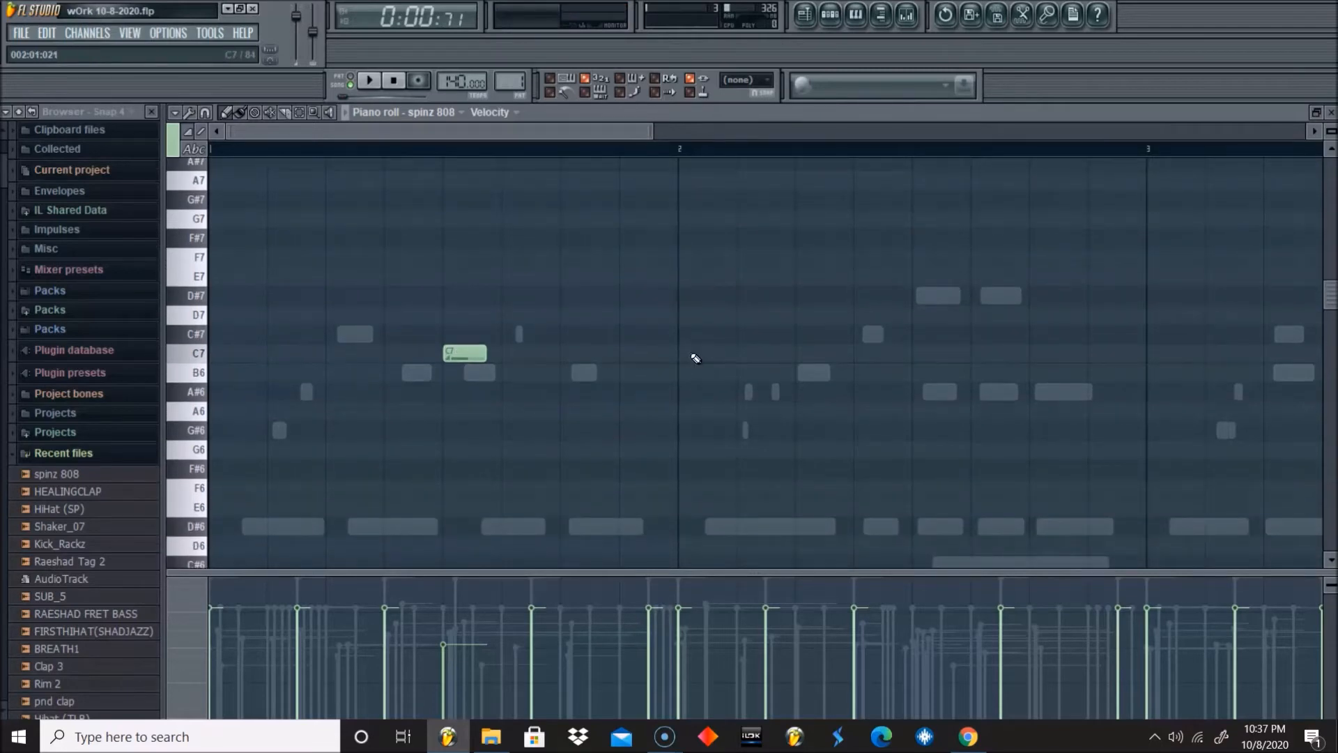
pyautogui.press('space')
pyautogui.press('space')
pyautogui.click(682, 354)
pyautogui.press('space')
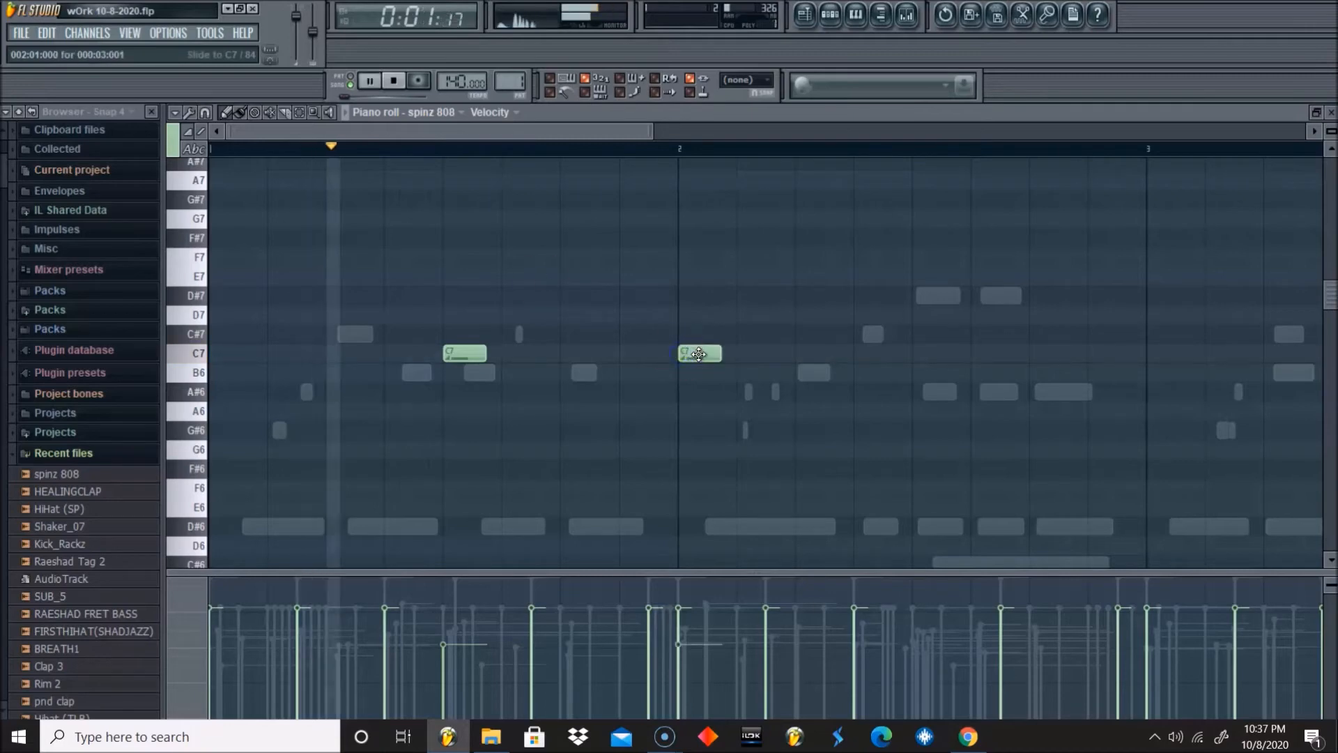
# Move the second slide note to F#6 at 2:06:008 and shorten it to 0:01:017 during playback
pyautogui.scroll(-6, 710, 415)
pyautogui.press('space')
pyautogui.scroll(1, 732, 427)
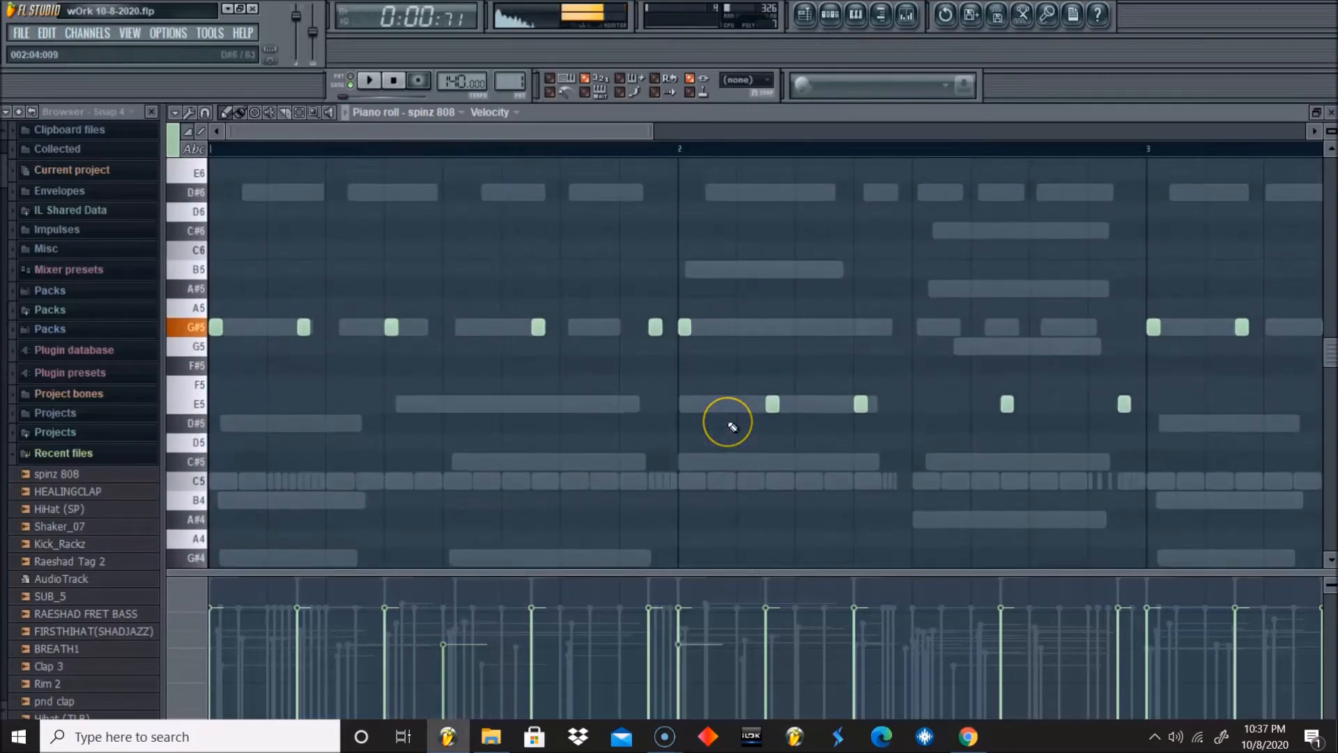
pyautogui.press('space')
pyautogui.scroll(4, 732, 426)
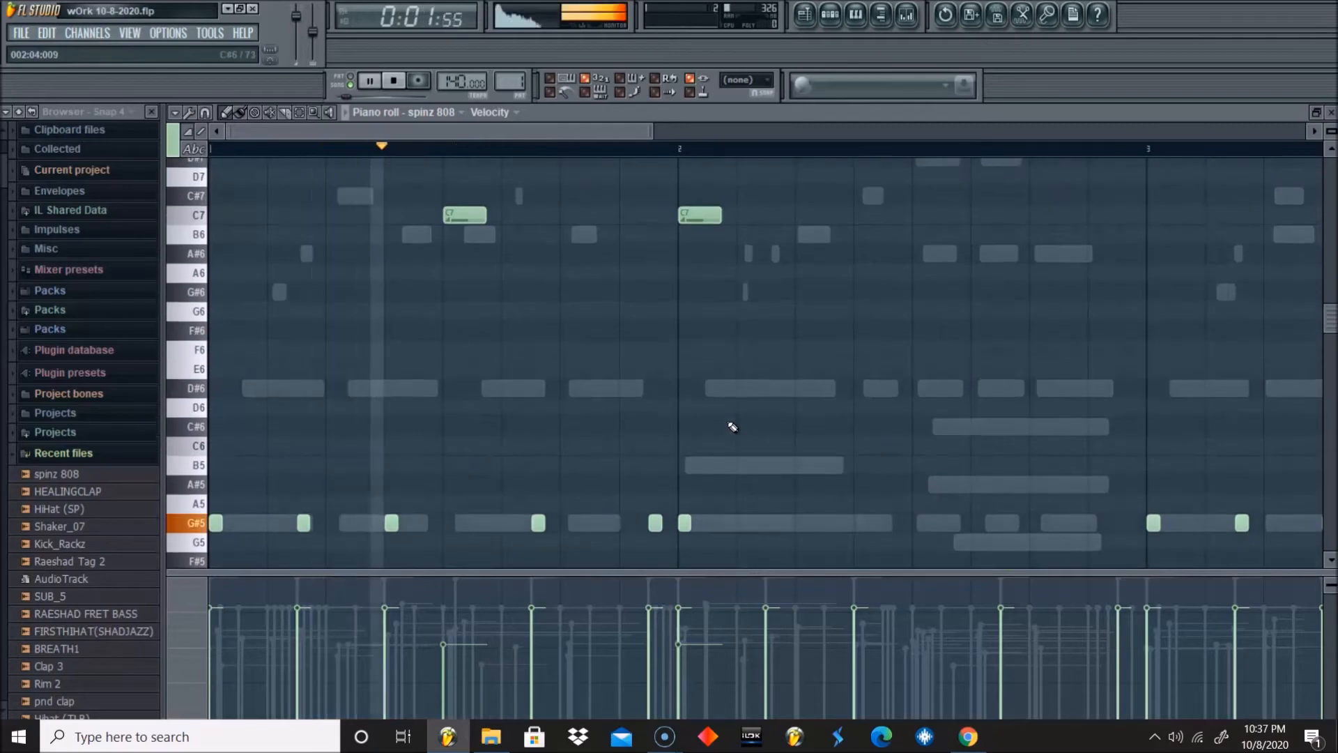
pyautogui.moveTo(708, 217); pyautogui.dragTo(786, 330)
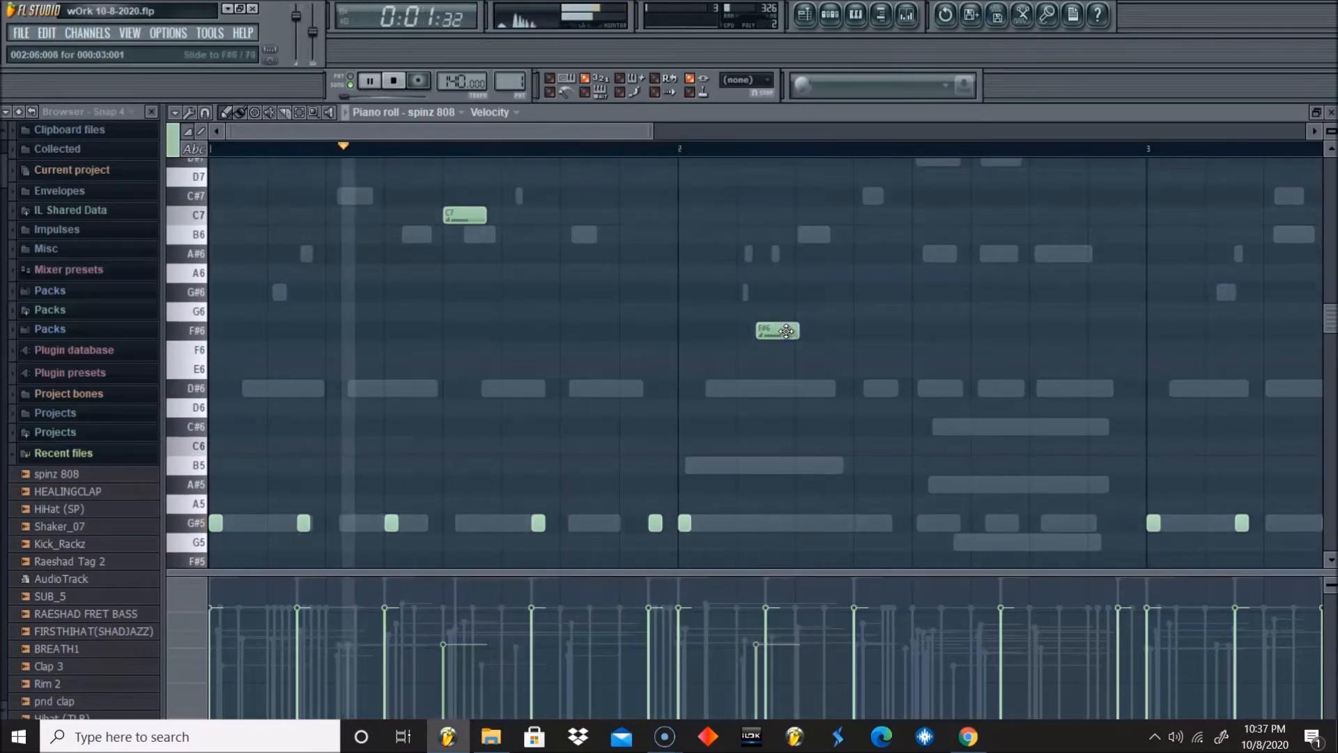
pyautogui.moveTo(796, 333); pyautogui.dragTo(783, 333)
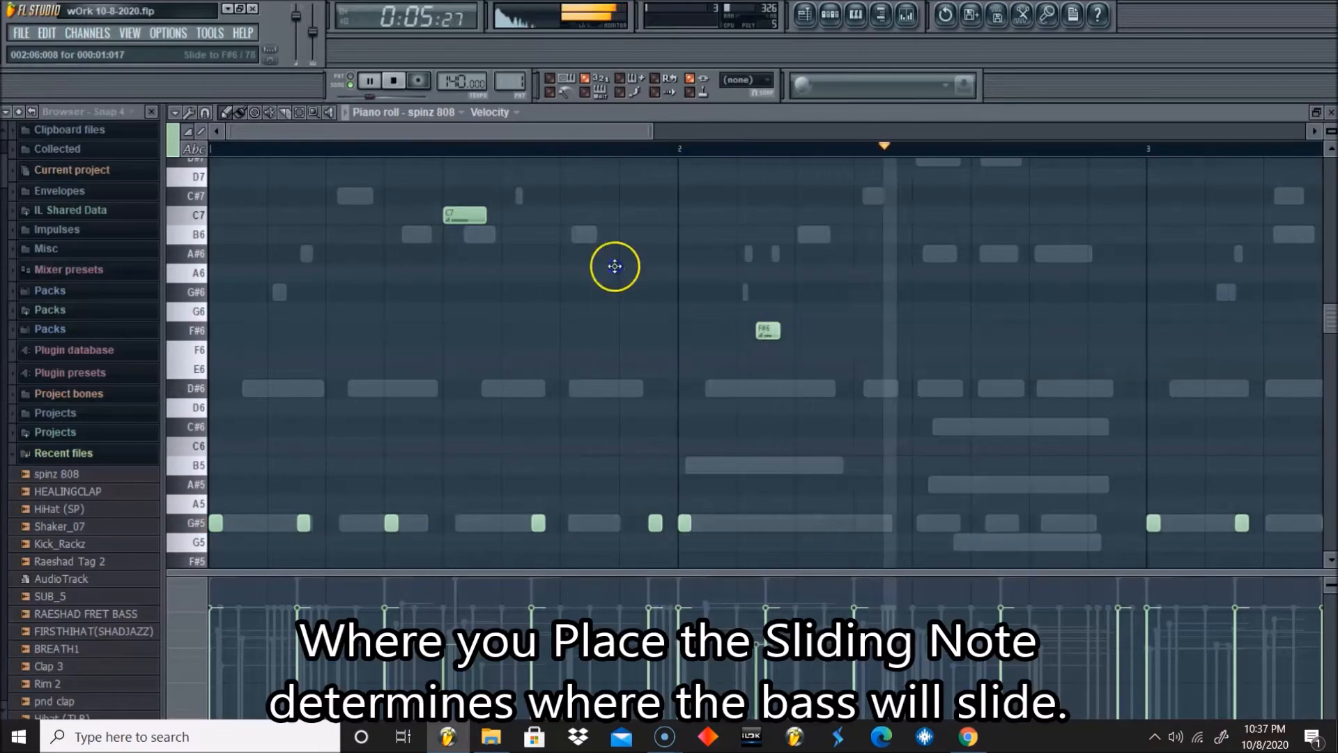
# Move the second slide note up to G#6 and slightly earlier in bar 2, and play the pattern
pyautogui.press('space')
pyautogui.moveTo(762, 329); pyautogui.dragTo(747, 293)
pyautogui.press('space')
pyautogui.scroll(-3, 767, 358)
pyautogui.scroll(2, 766, 359)
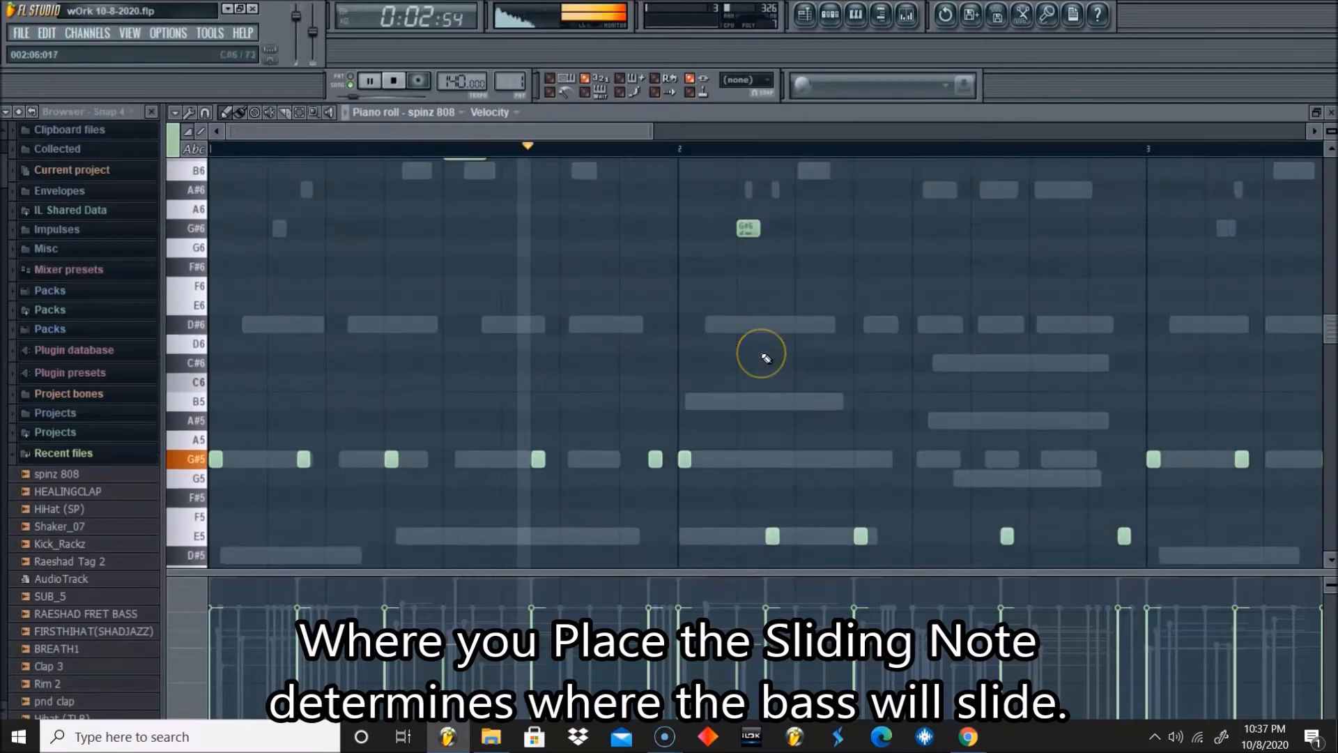
pyautogui.press('space')
# Review the snap-to-grid options and add a slide note at A#6 at 2:27:016 lasting 0:01:017 during playback
pyautogui.click(205, 112)
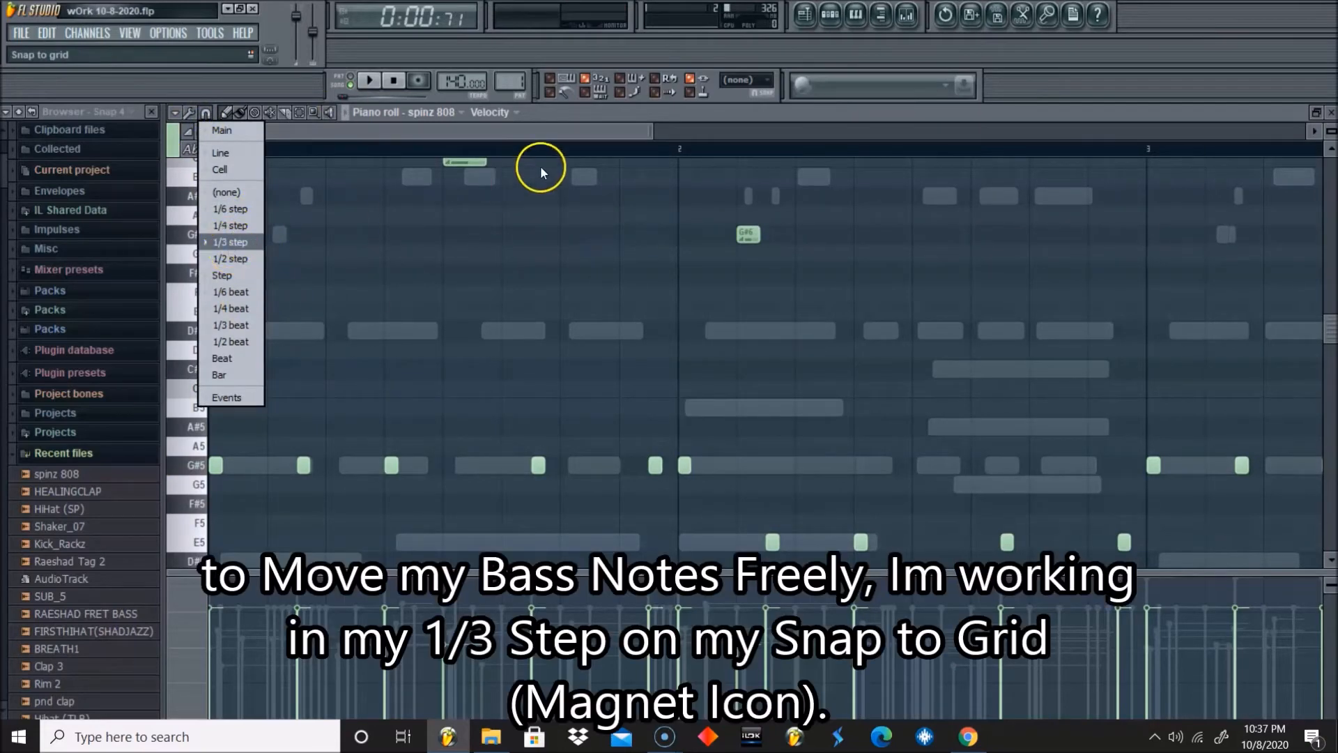
pyautogui.click(268, 10)
pyautogui.press('space')
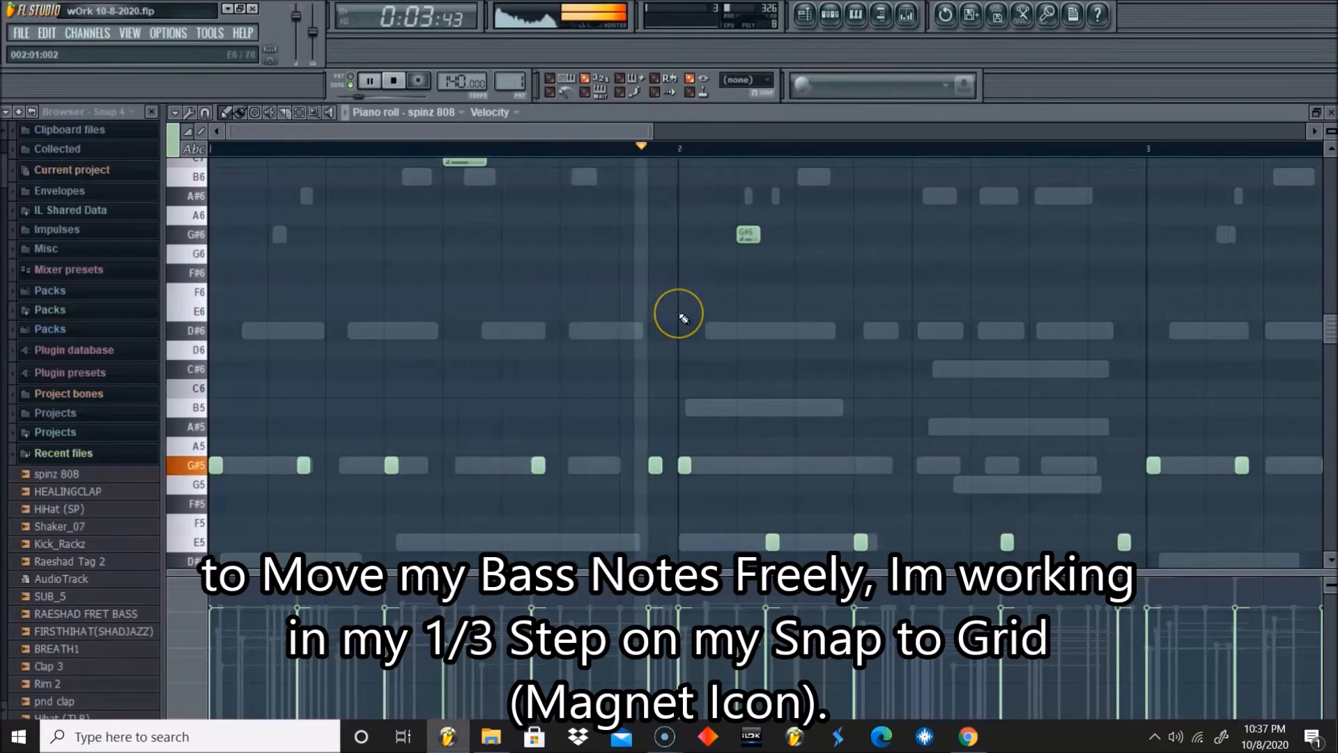
pyautogui.click(1073, 195)
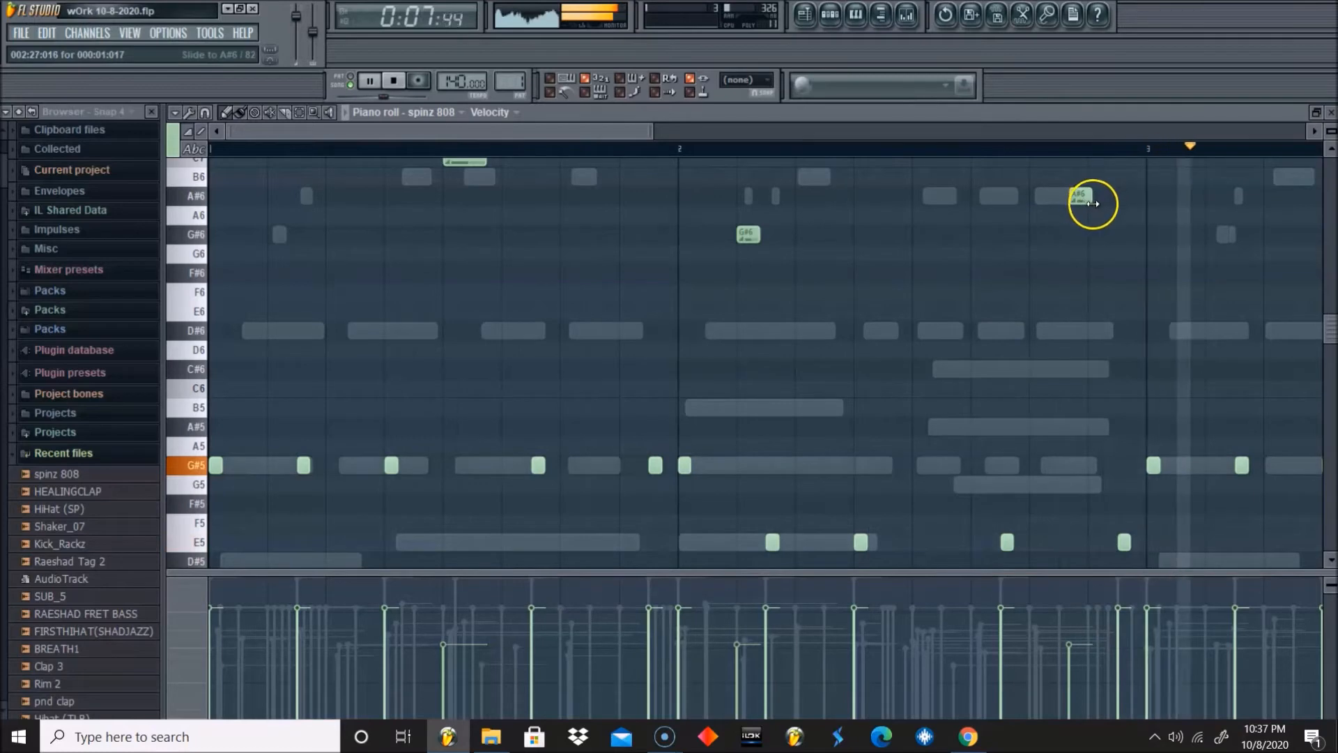
pyautogui.press('space')
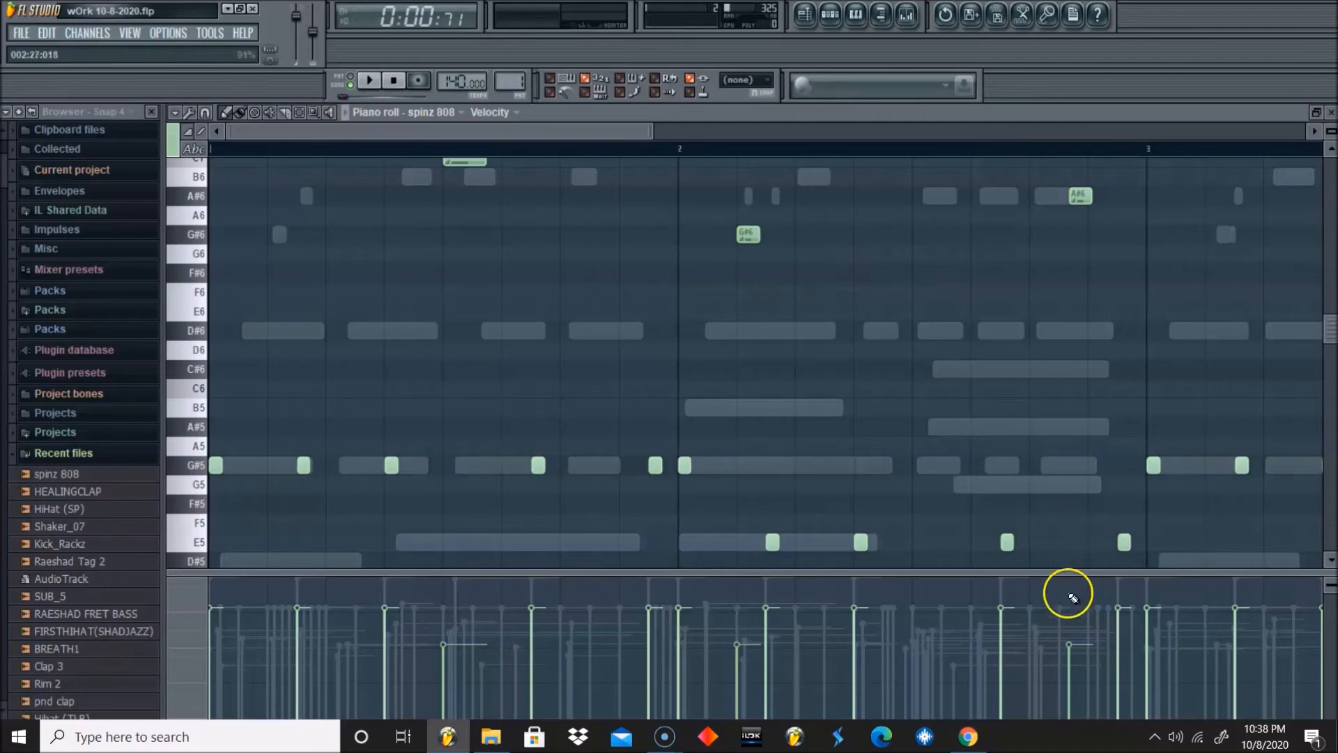
# Reset the velocities of the three slide notes to default and play the pattern
pyautogui.keyDown('ctrl'); pyautogui.click(1071, 627); pyautogui.keyUp('ctrl')
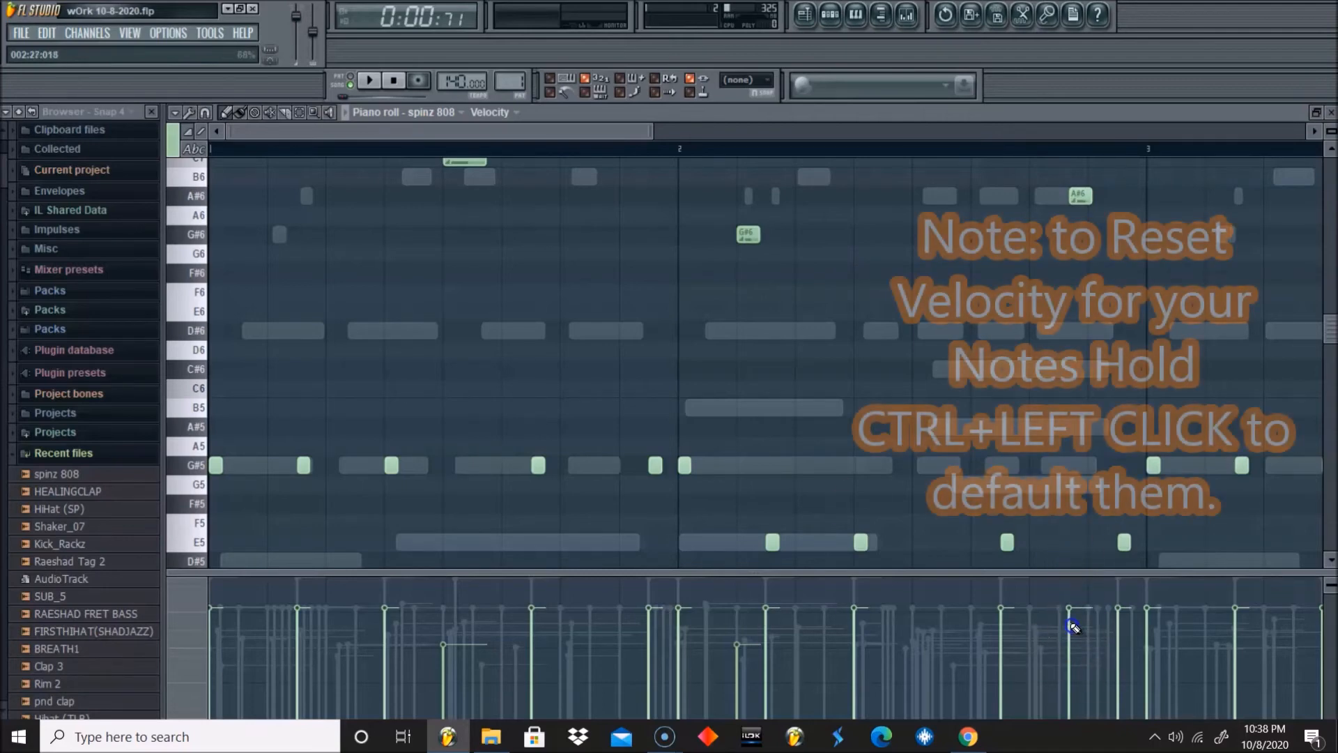
pyautogui.press('space')
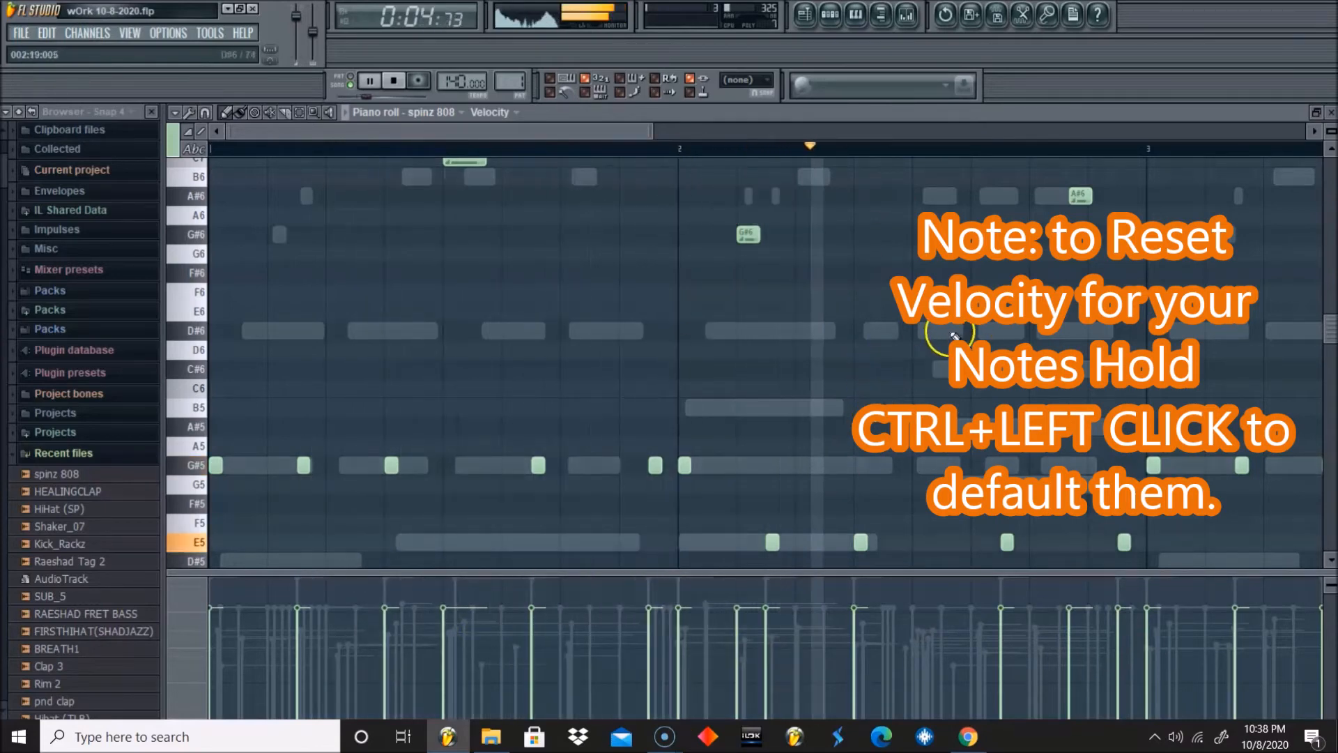
# Try a slide note at G6 at 2:19:016 and delete it again
pyautogui.click(961, 255)
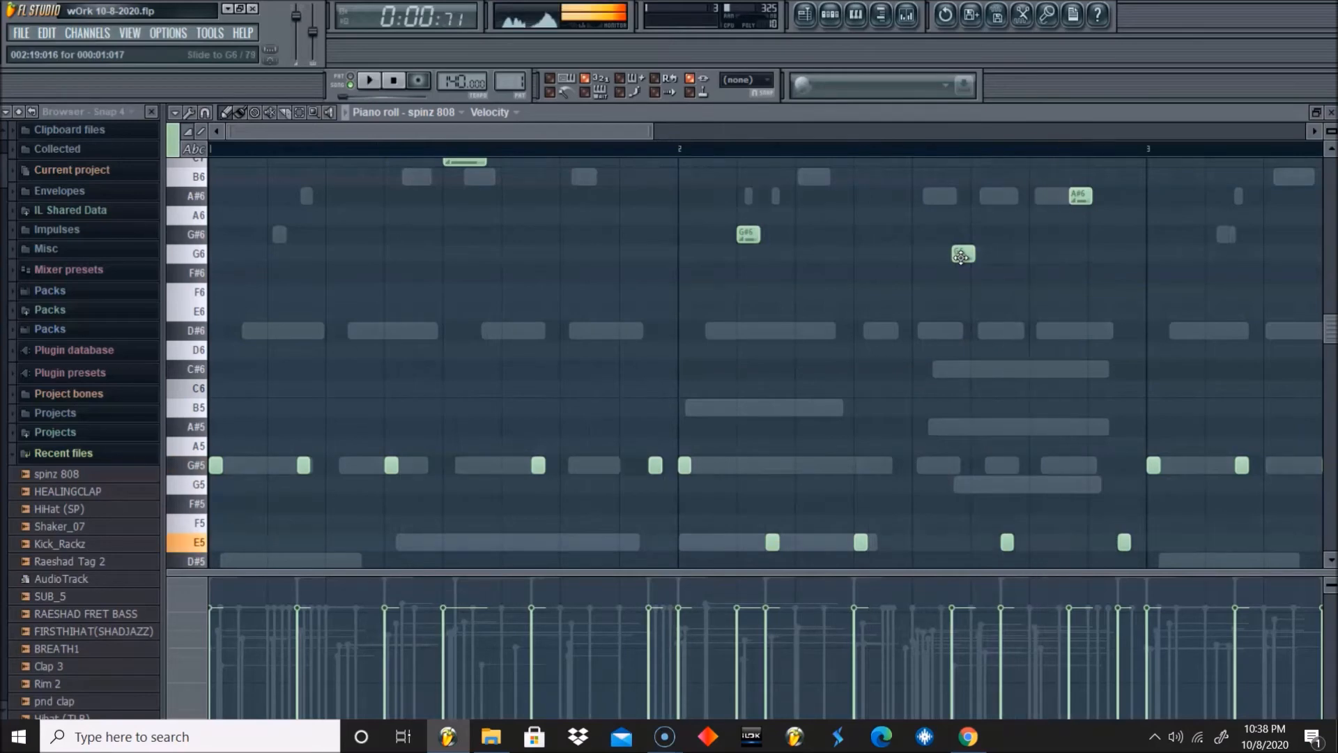
pyautogui.rightClick(962, 255)
# Add a slide note at F7 at 4:25:000 in bar 4, lasting 0:03:017
pyautogui.scroll(3, 648, 334)
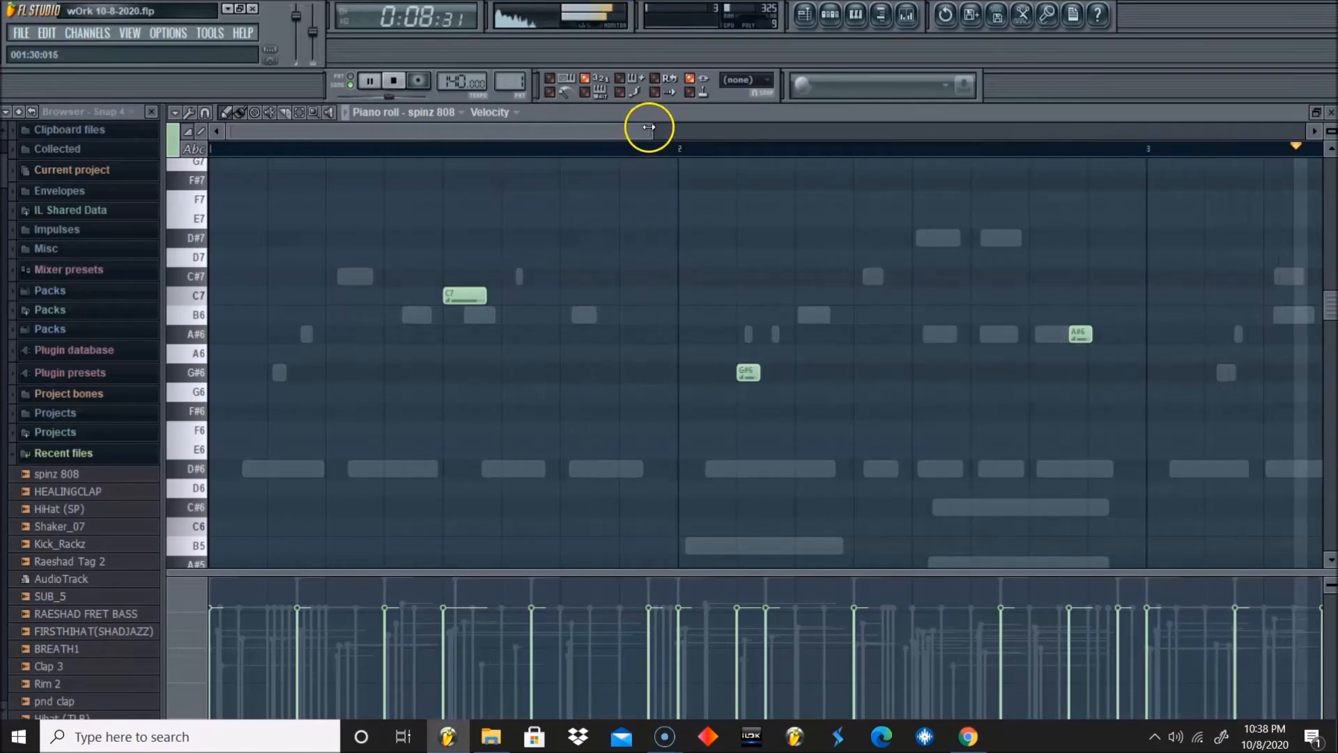
pyautogui.moveTo(649, 127); pyautogui.dragTo(892, 128)
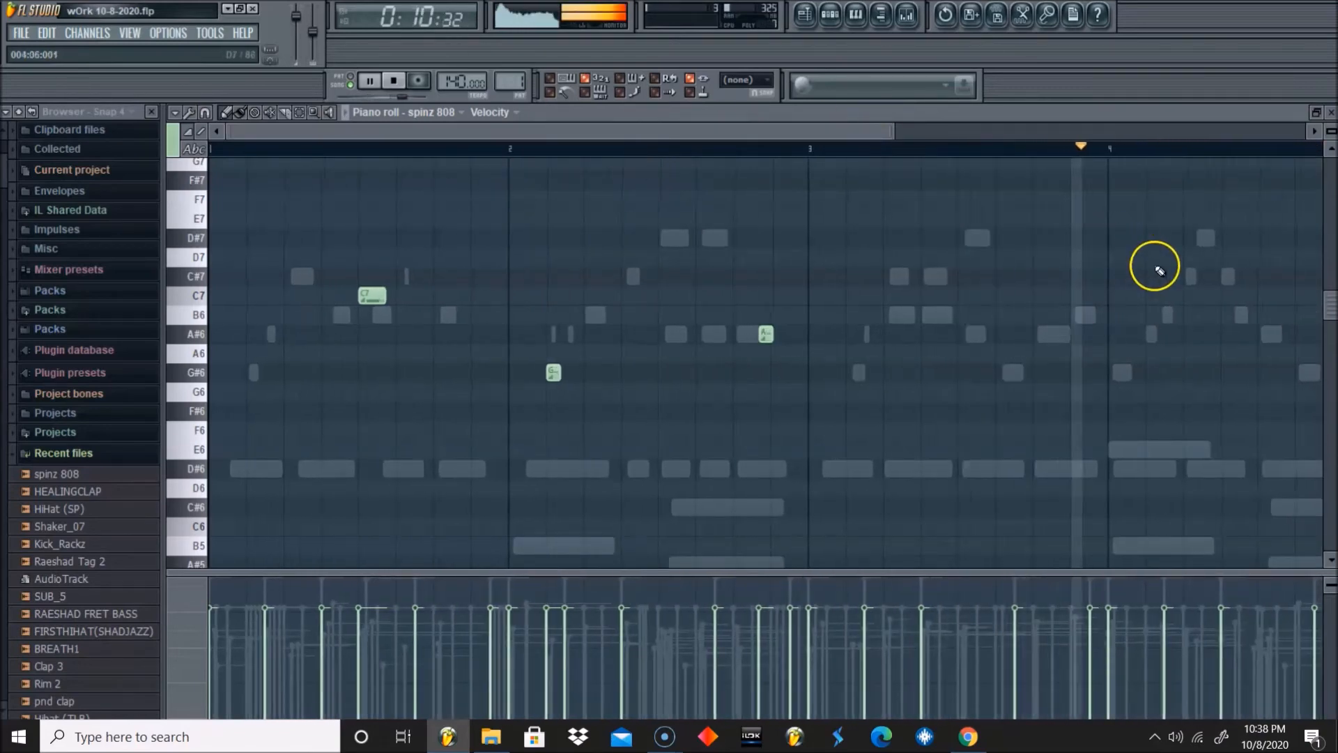
pyautogui.moveTo(889, 131); pyautogui.dragTo(1000, 129)
pyautogui.click(1183, 202)
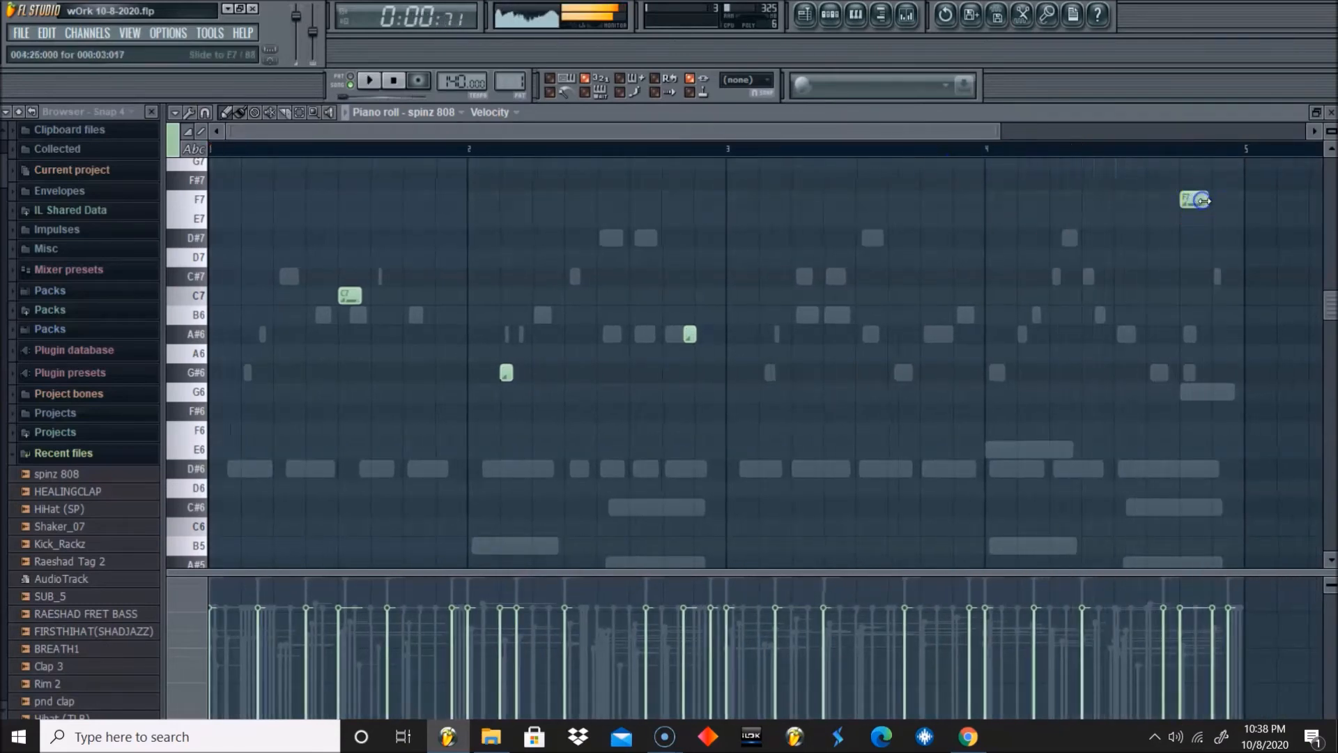
# Lower the bar 4 slide note to D#7, keeping its start time, and play the passage leading into it
pyautogui.moveTo(1191, 204); pyautogui.dragTo(1190, 236)
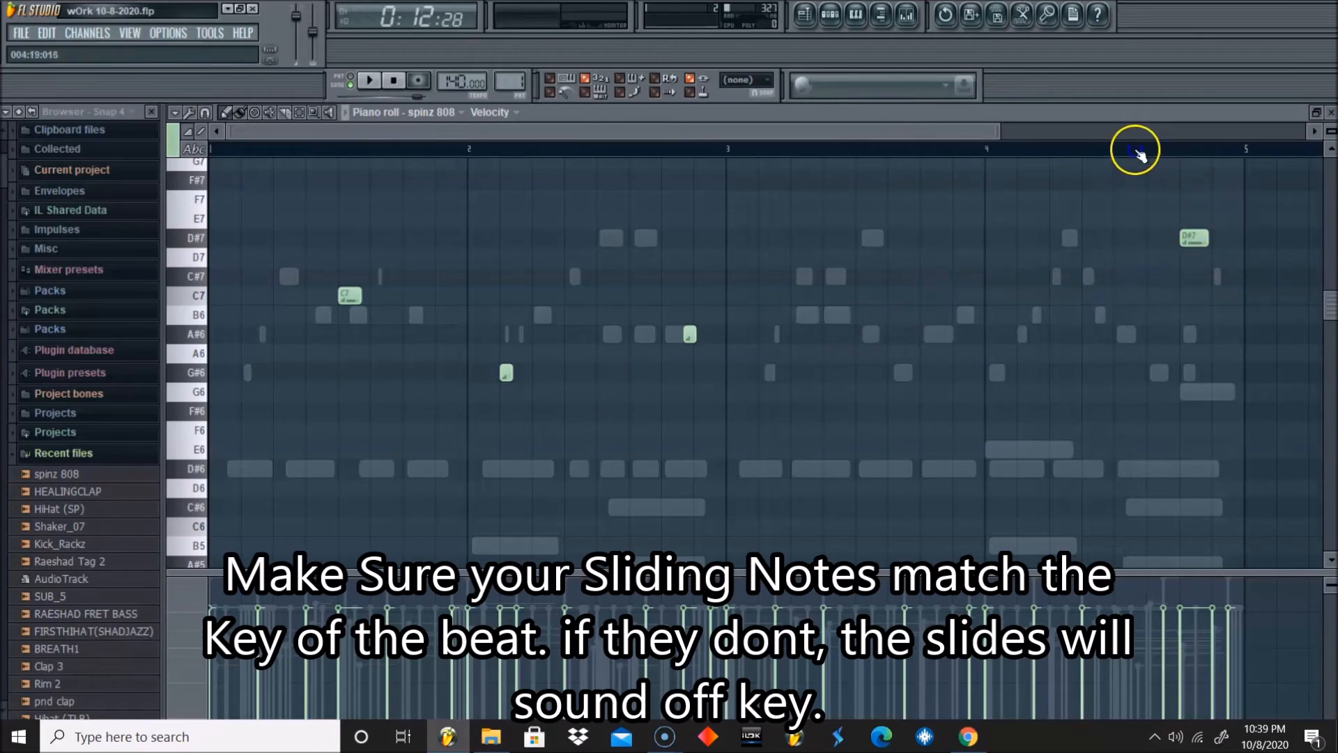
pyautogui.press('space')
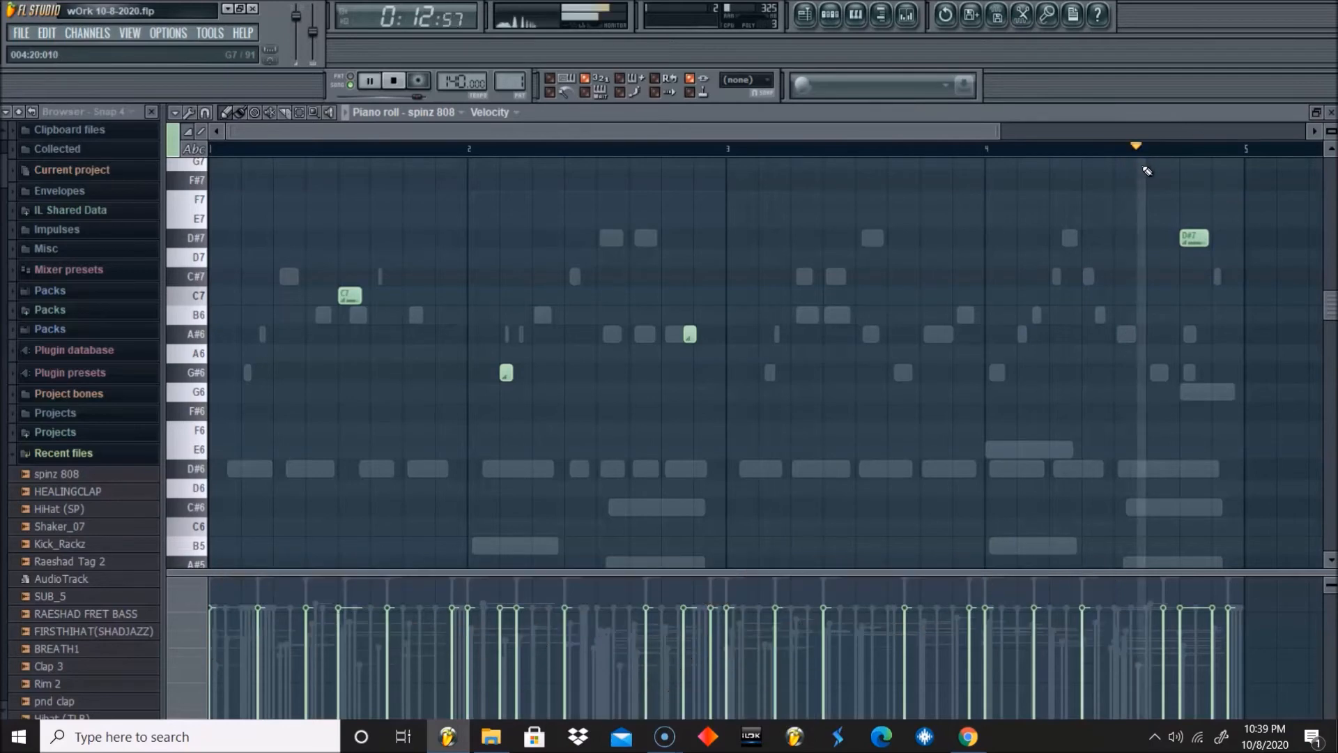
pyautogui.press('space')
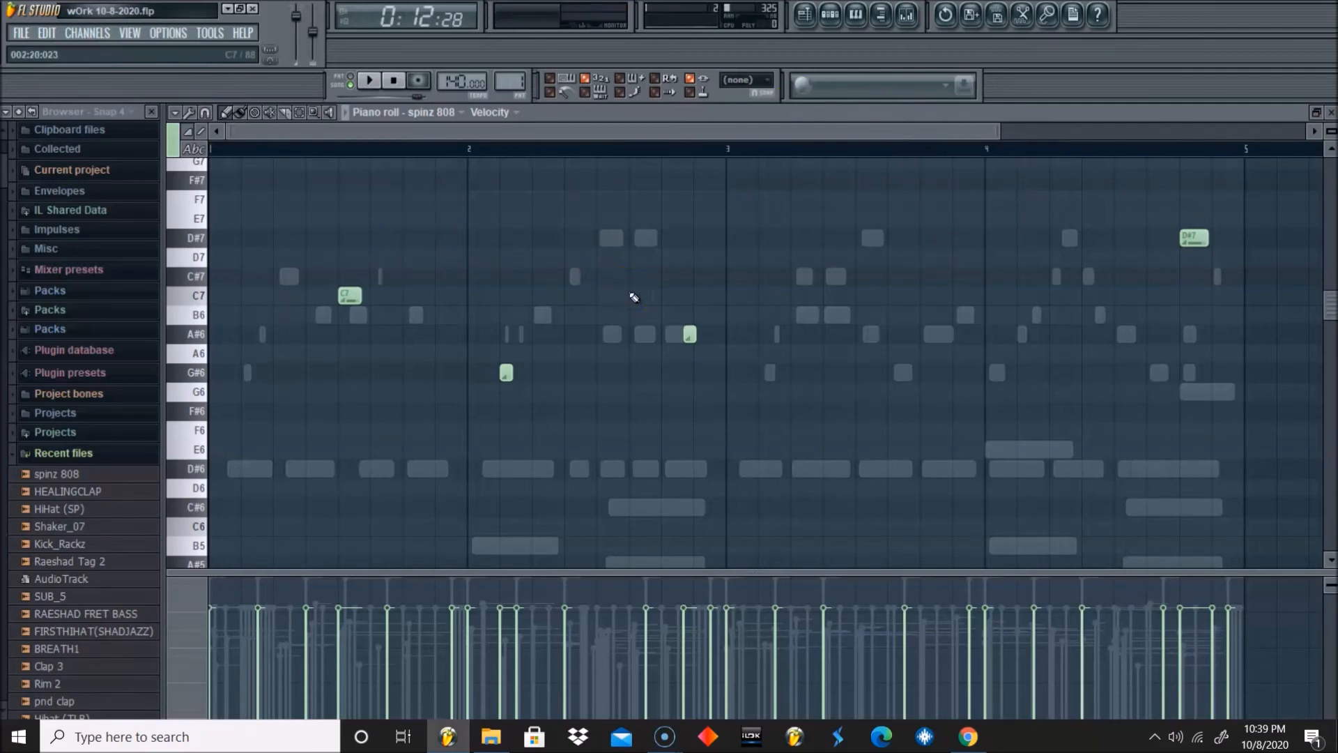
# Add a note at C#7 at 3:01:008 lasting 0:03:017, toggle its Slide property off and on, and accept the properties
pyautogui.click(734, 278)
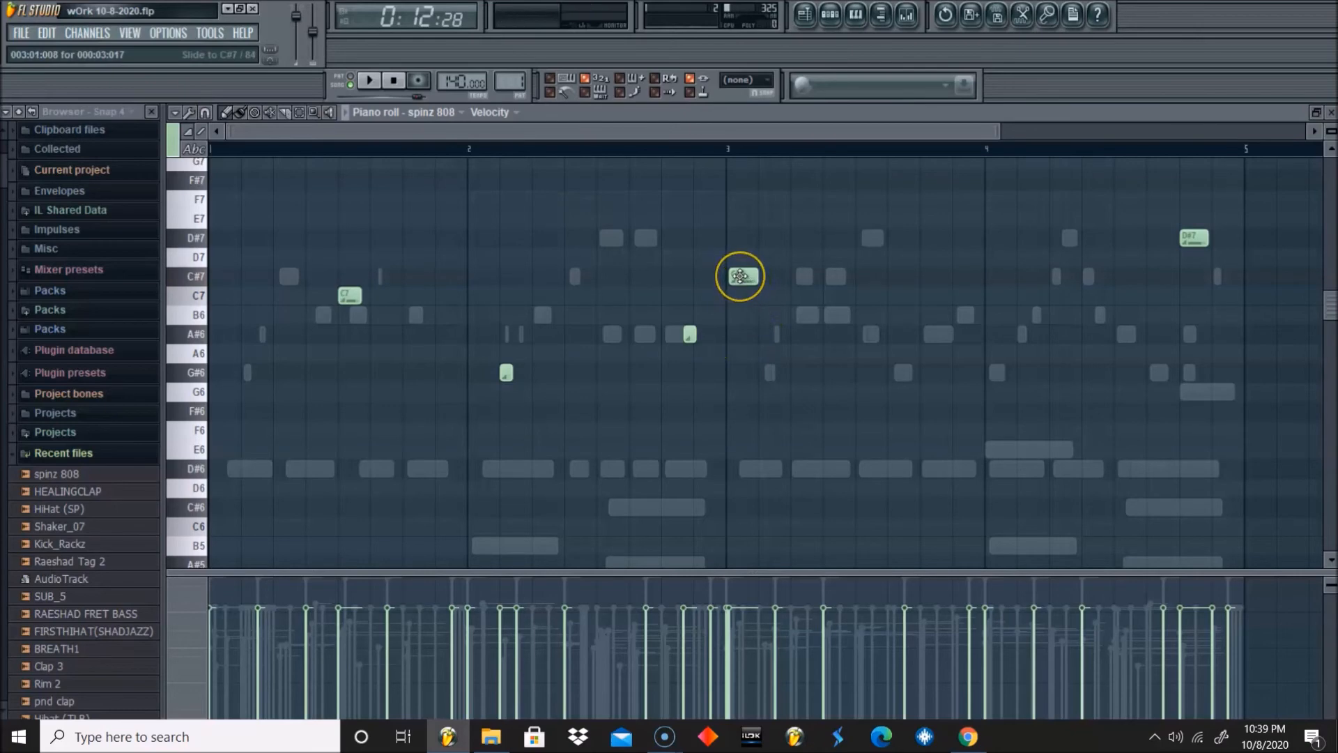
pyautogui.doubleClick(740, 276)
pyautogui.click(788, 296)
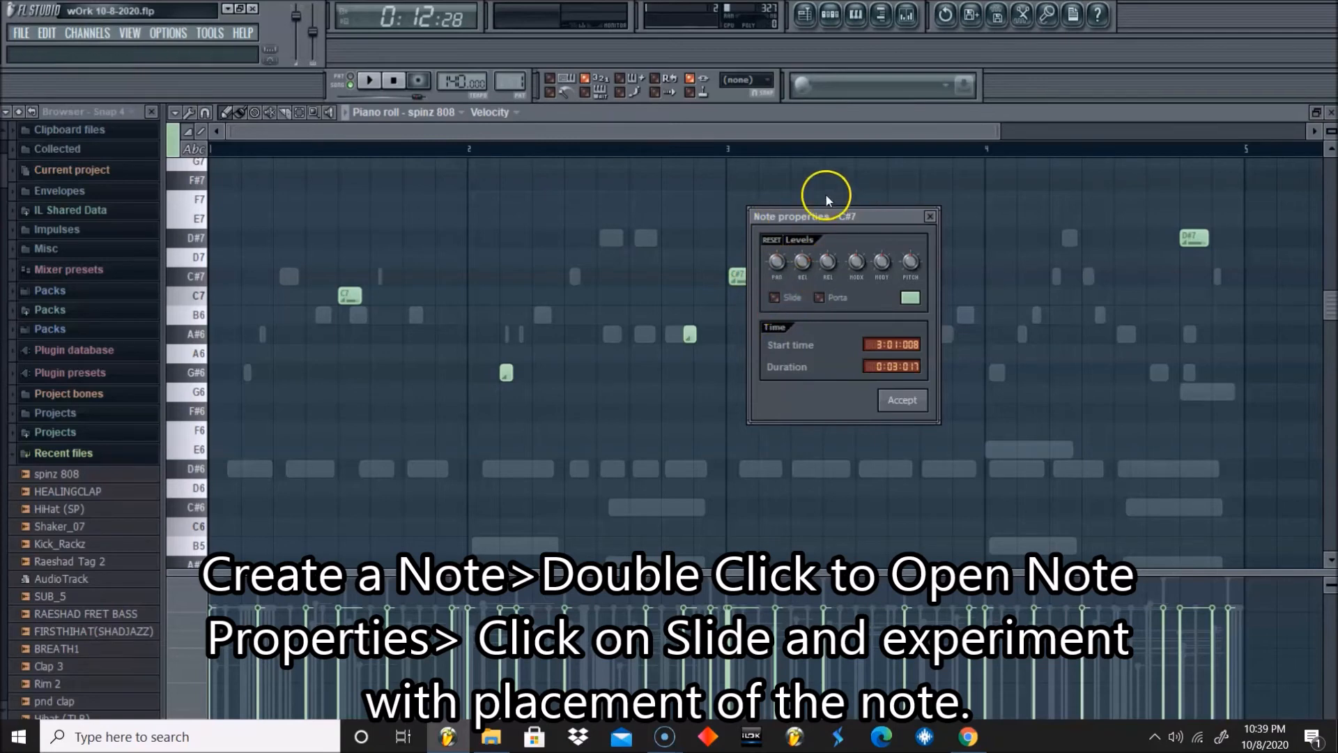
pyautogui.click(774, 297)
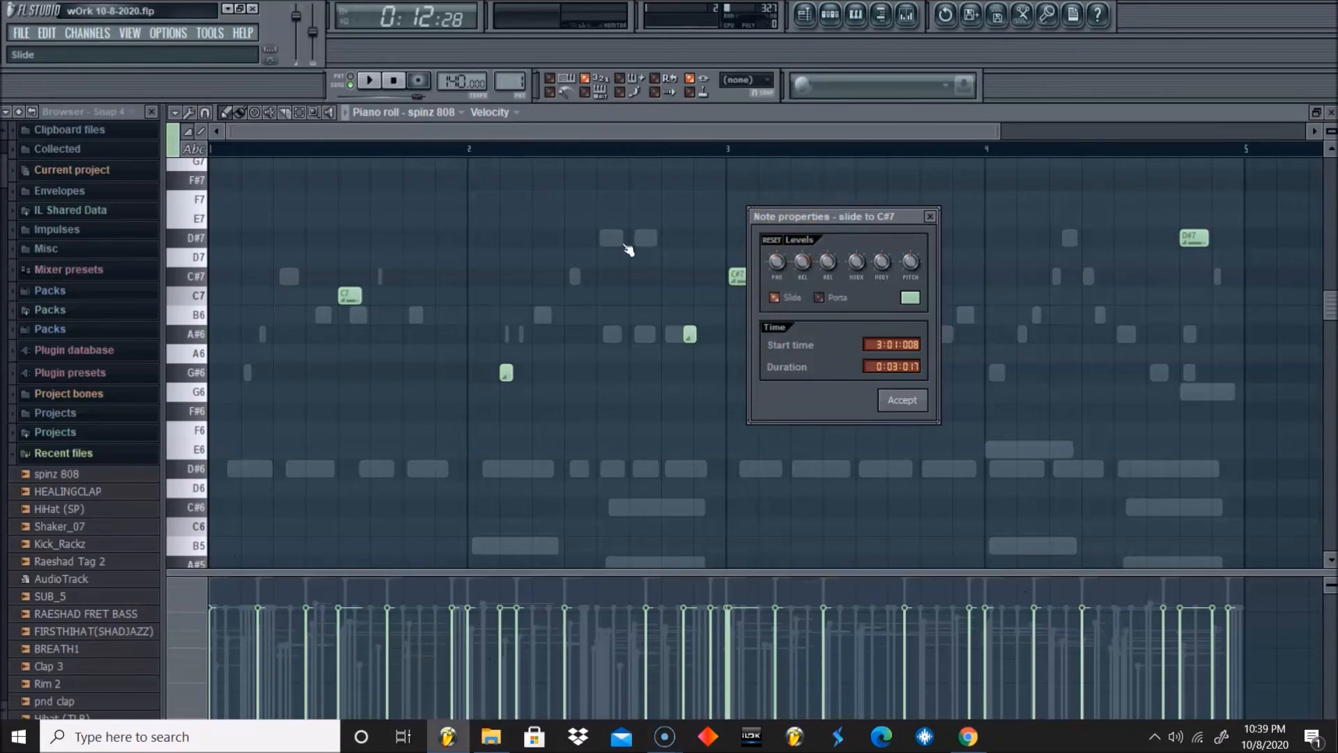
pyautogui.click(892, 403)
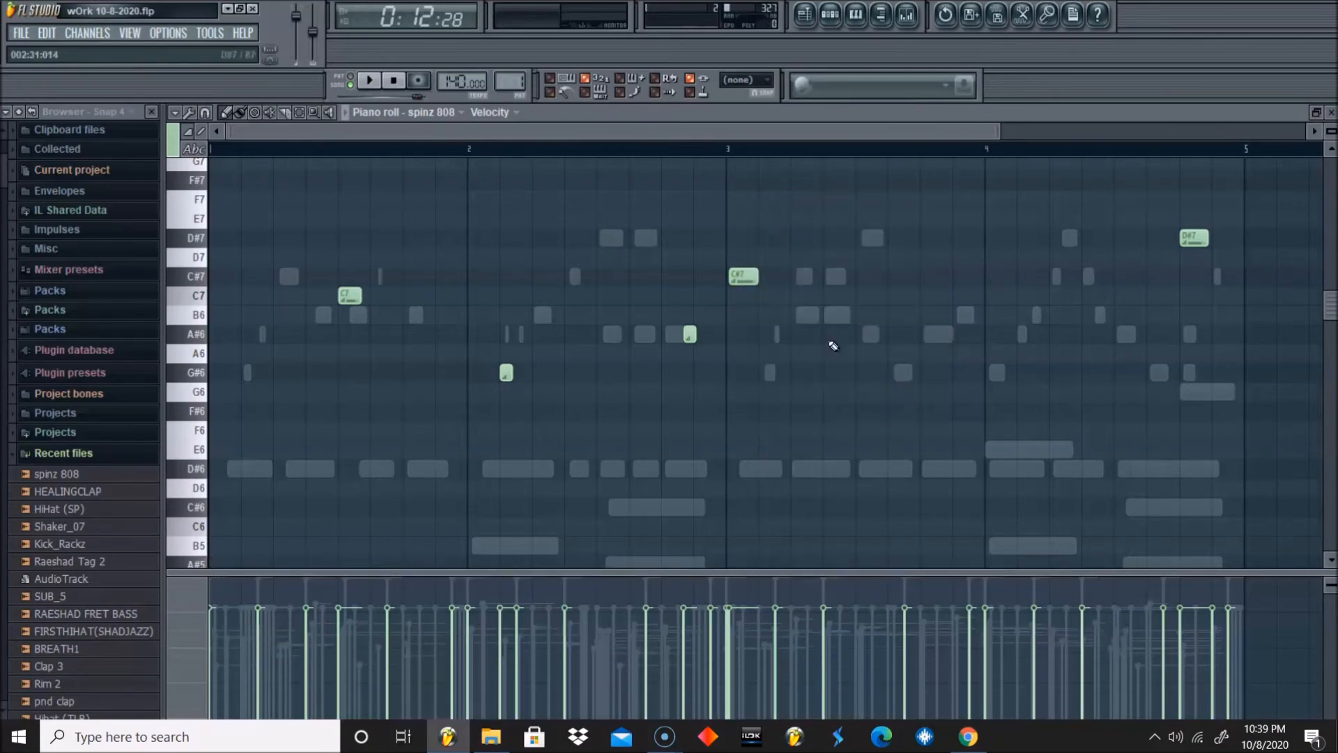
# Play the pattern from just before bar 3 to hear the new slides, and stop playback
pyautogui.click(697, 147)
pyautogui.press('space')
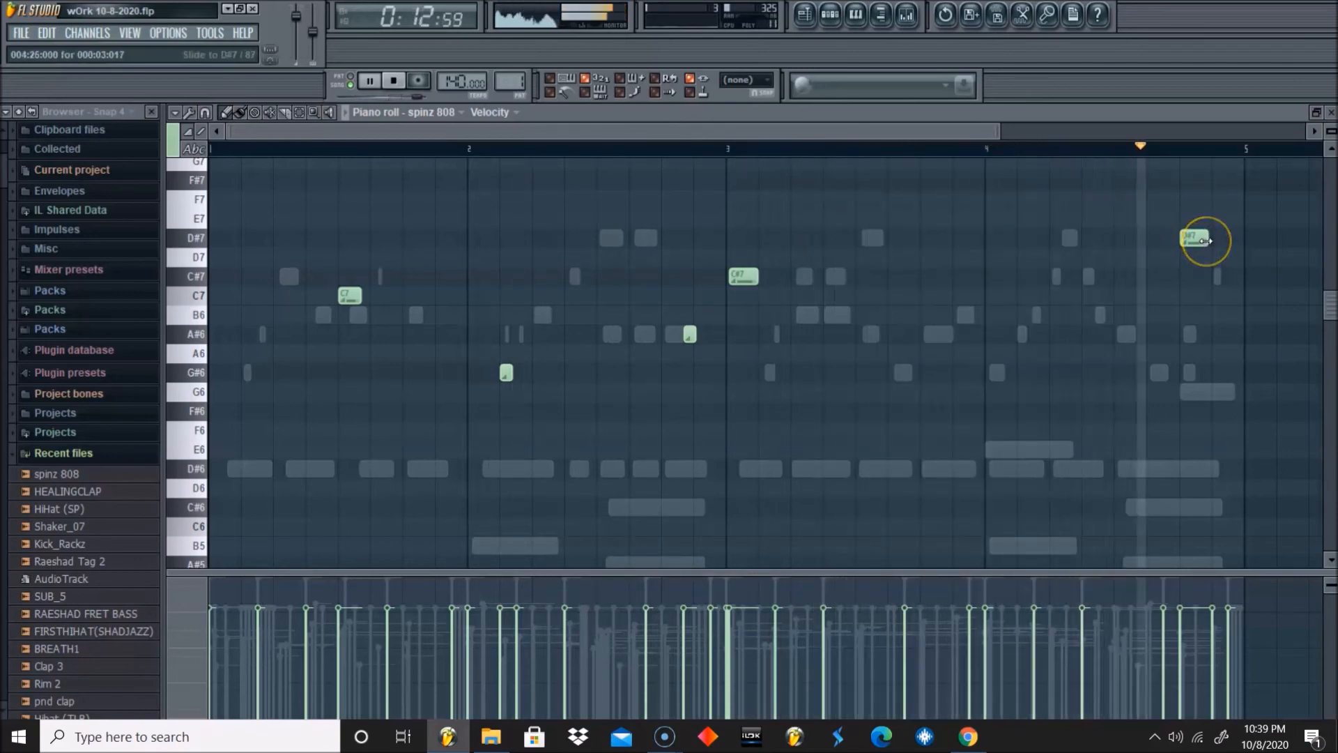
pyautogui.press('space')
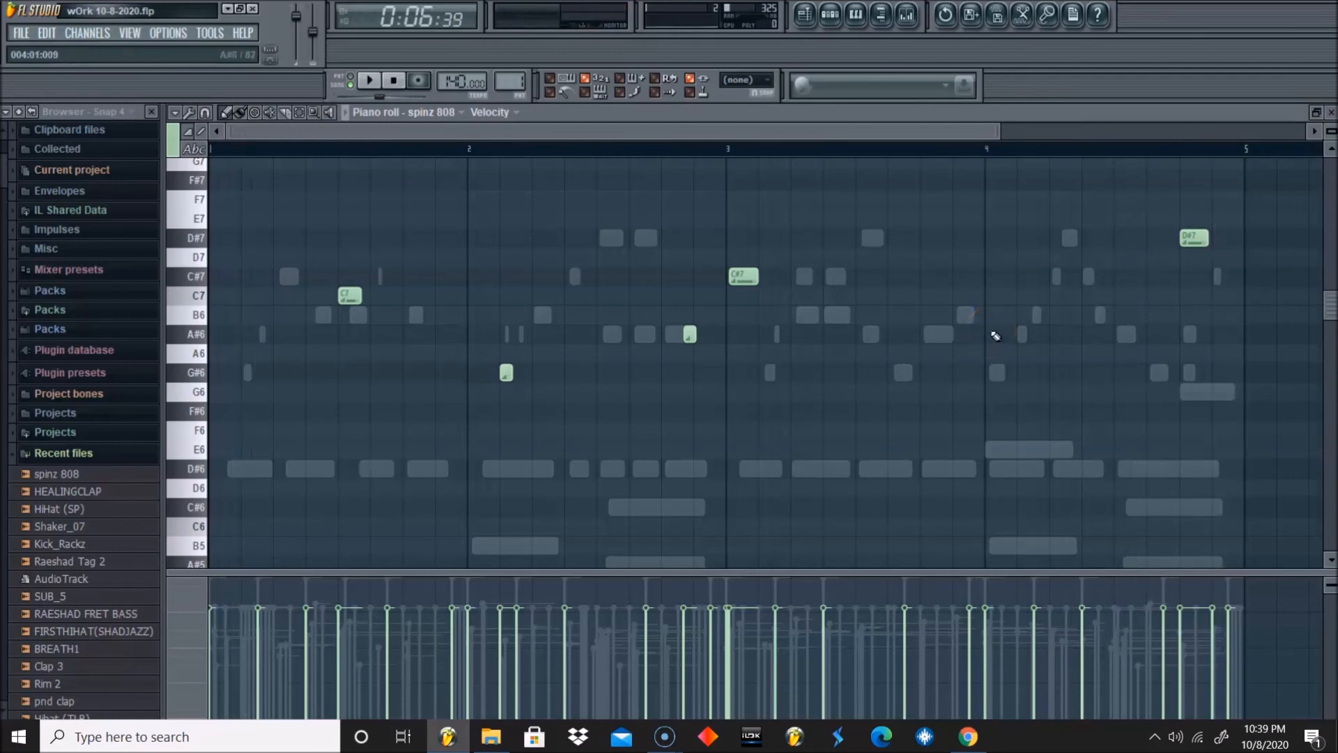
# Add a note at E7 at 2:28:016 lasting 0:01:017 and turn off its Slide property to make it regular
pyautogui.keyDown('ctrl'); pyautogui.rightClick(813, 361); pyautogui.keyUp('ctrl')
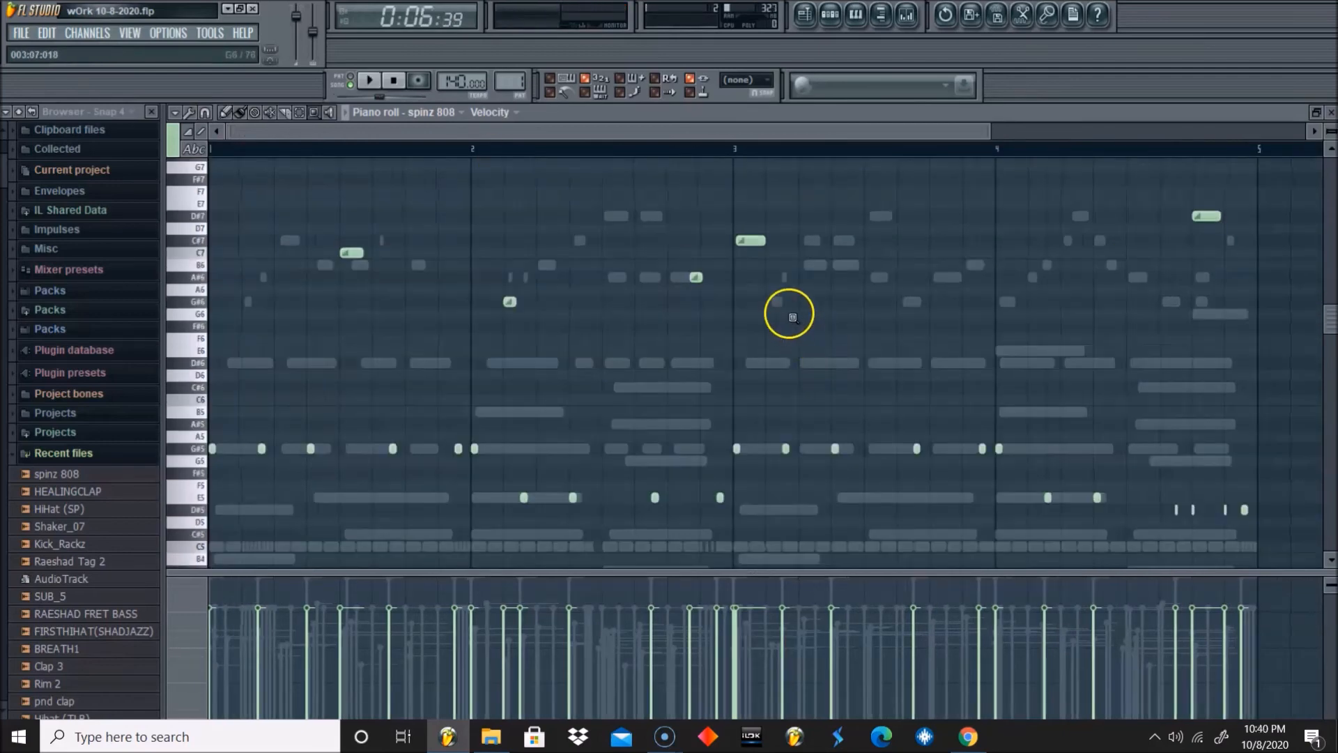
pyautogui.moveTo(827, 305); pyautogui.dragTo(582, 179)
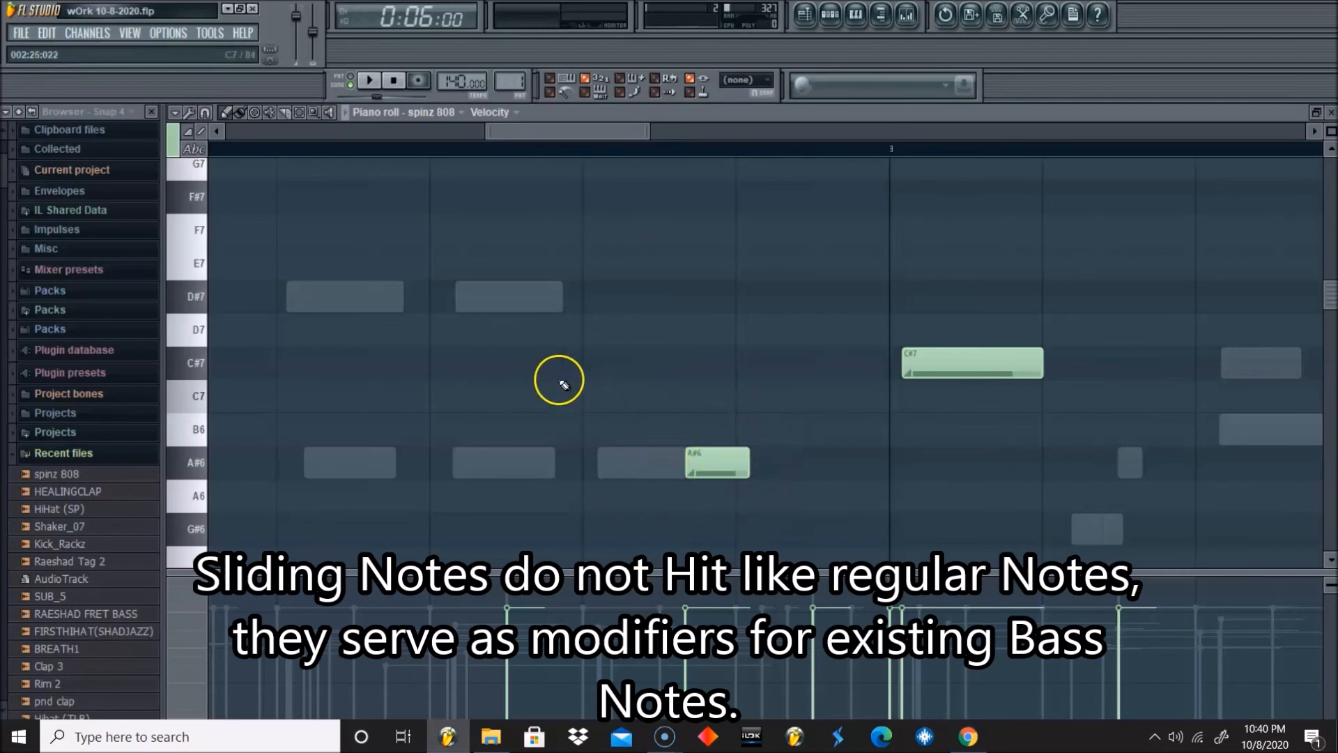
pyautogui.click(763, 263)
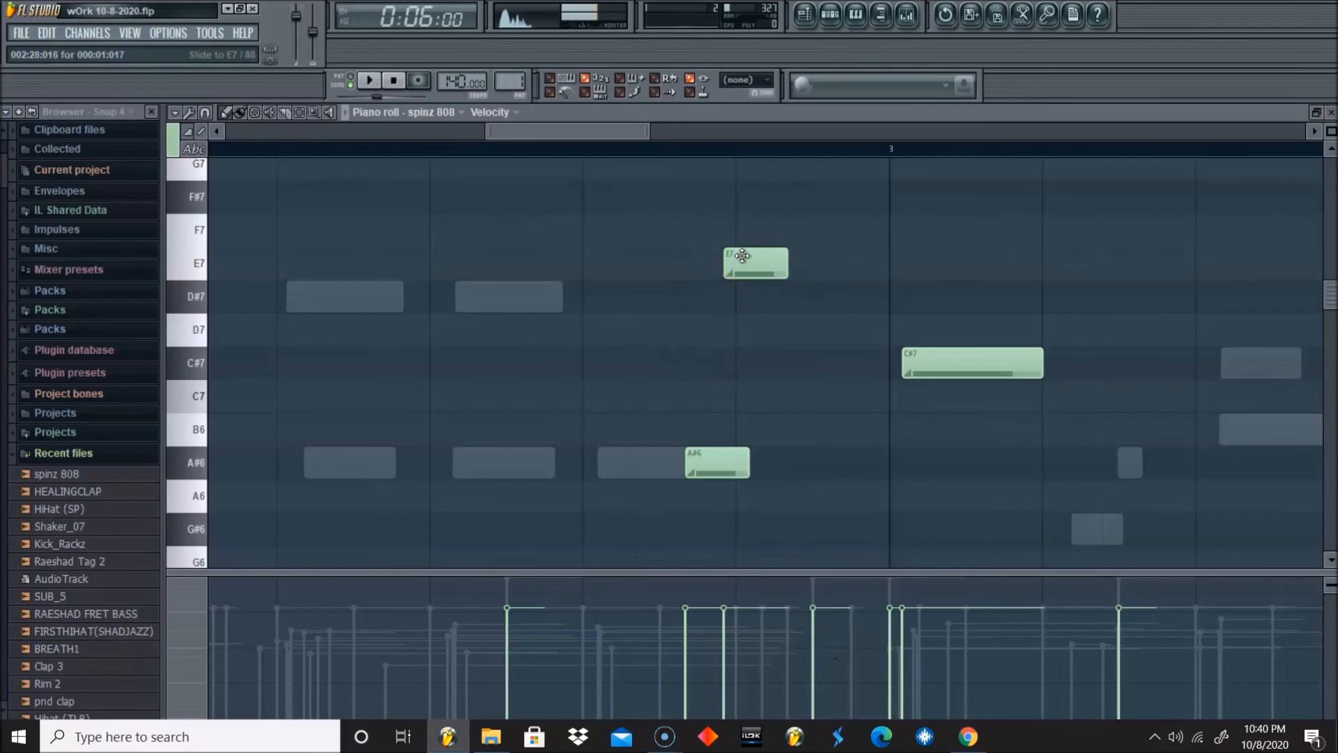
pyautogui.doubleClick(747, 267)
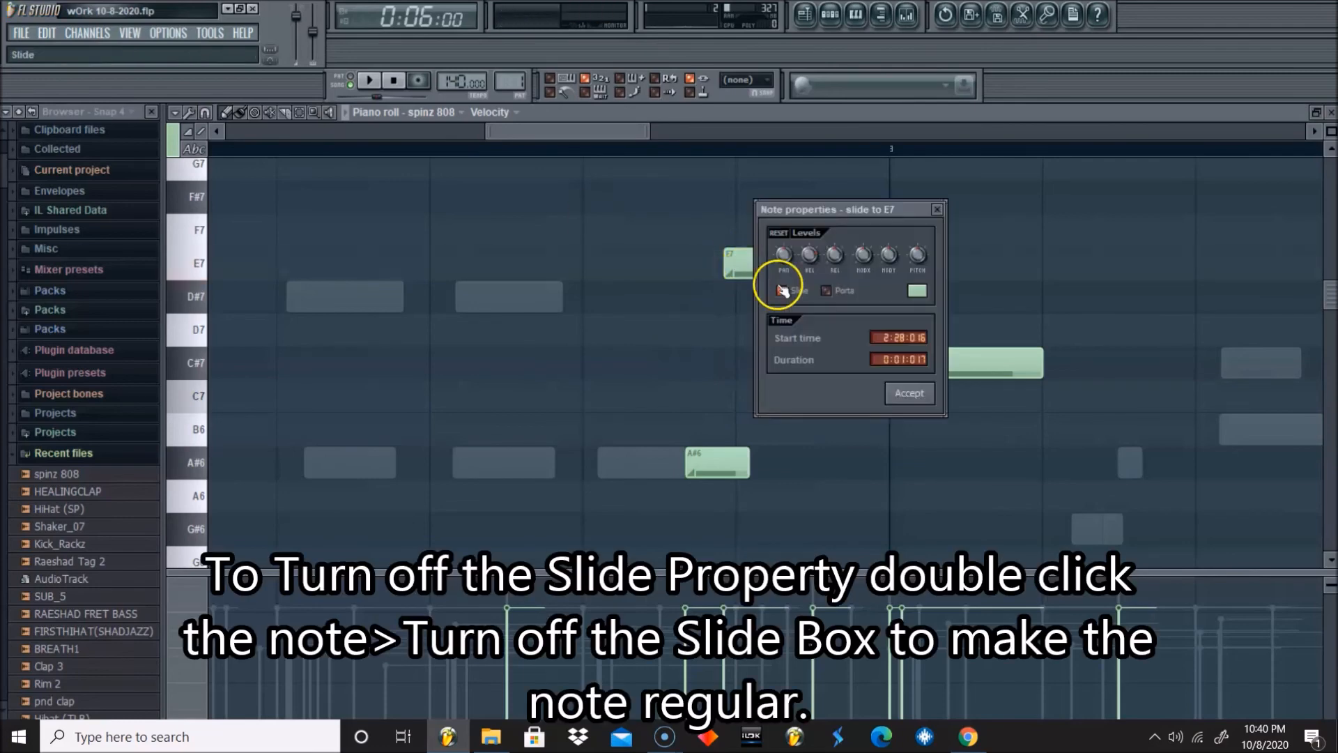
pyautogui.click(782, 290)
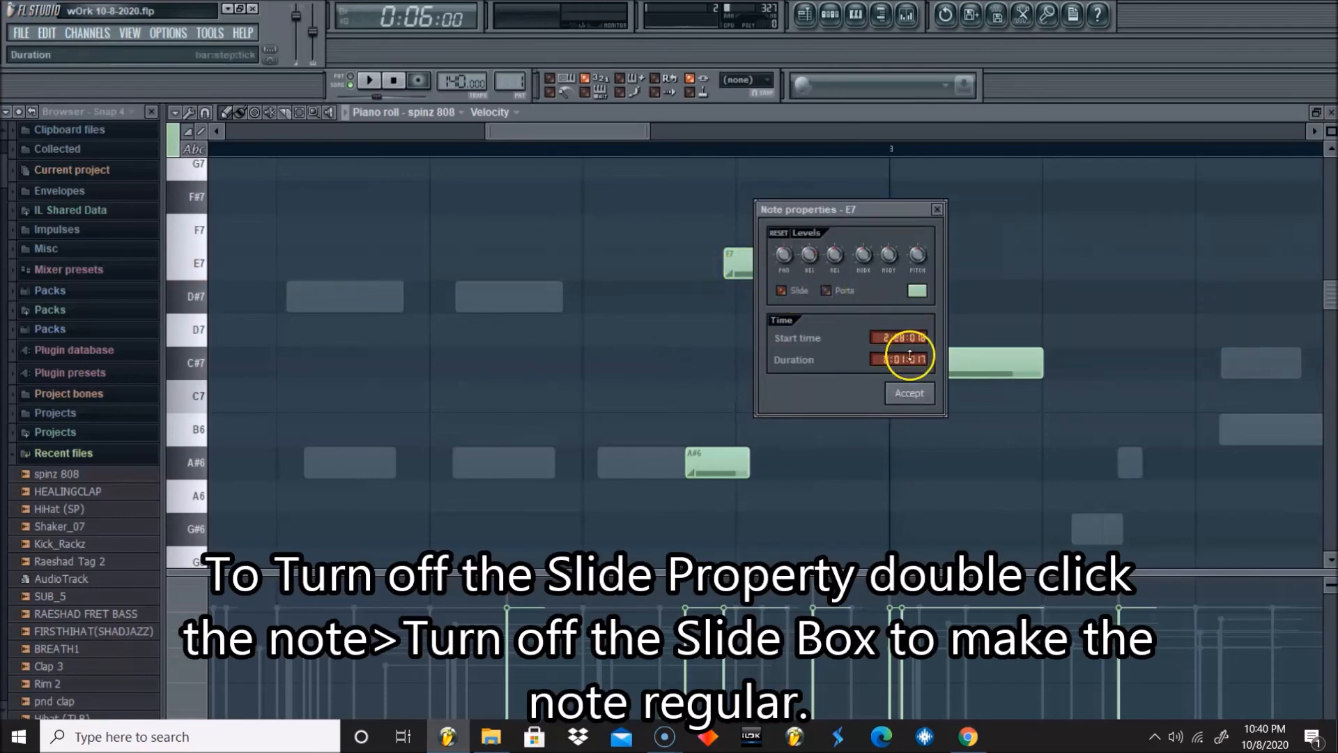
pyautogui.click(909, 393)
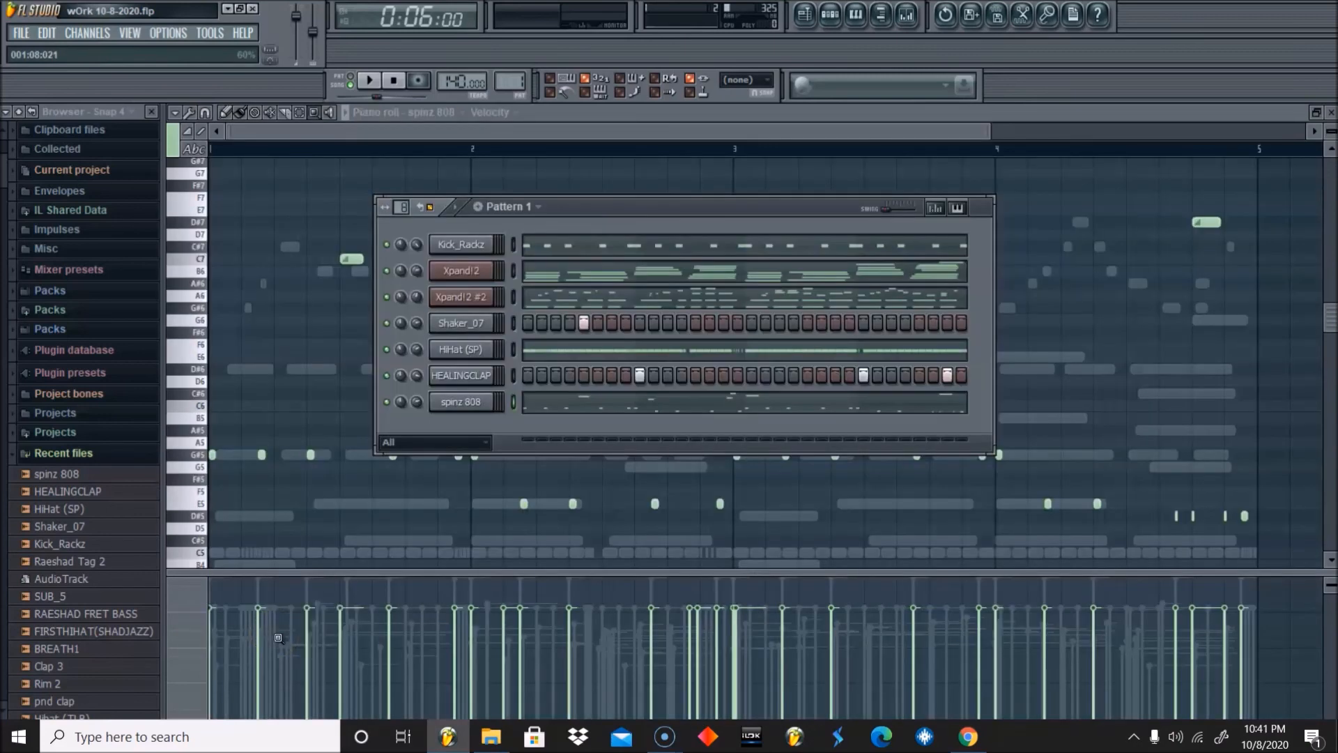
pyautogui.click(745, 121)
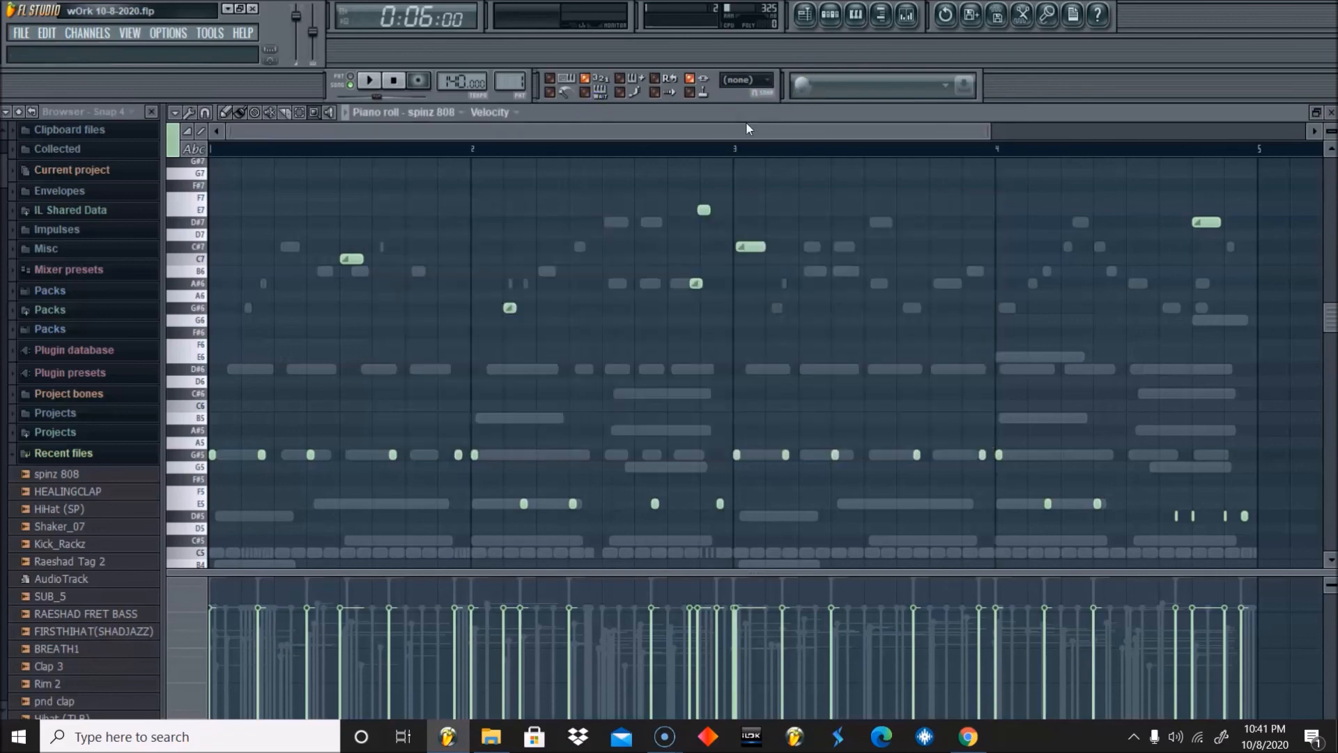